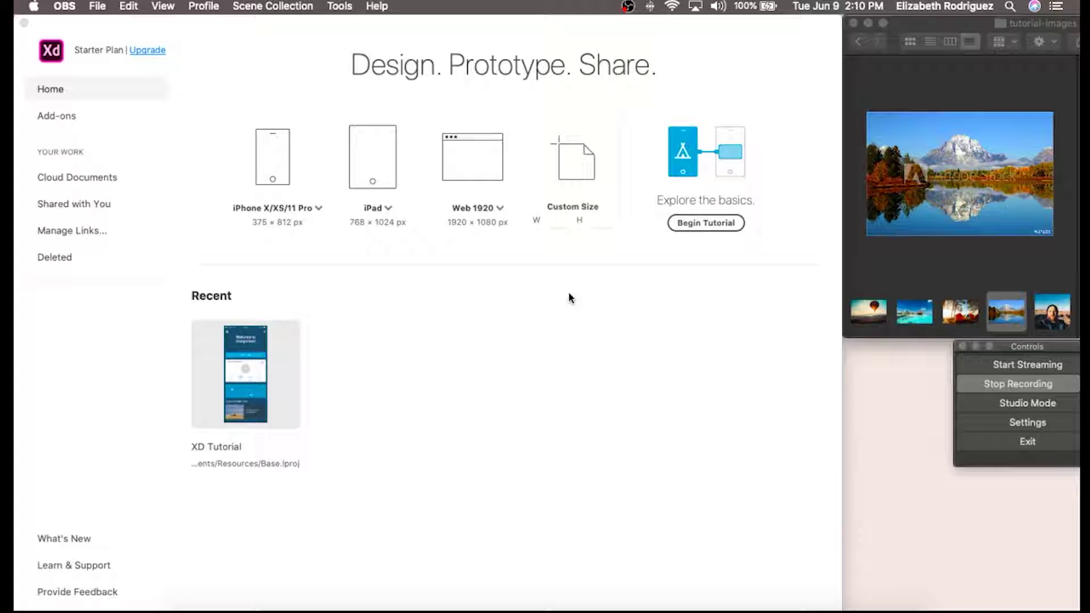
- Open the built-in tutorial for exploring the basics
{"action": "left_click", "coordinate": [697, 222]}
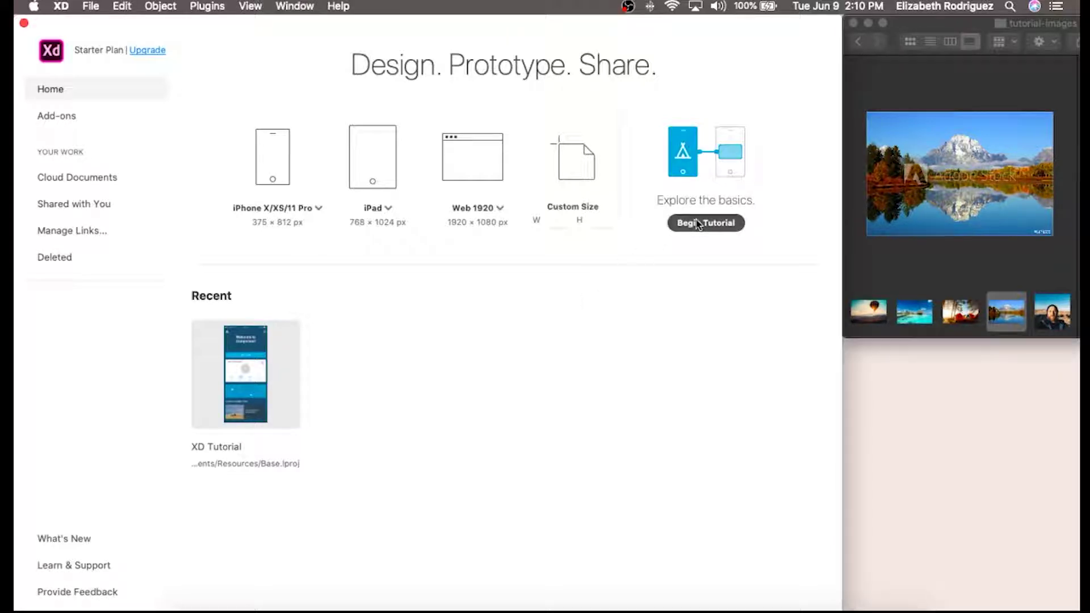
{"action": "left_click", "coordinate": [698, 223]}
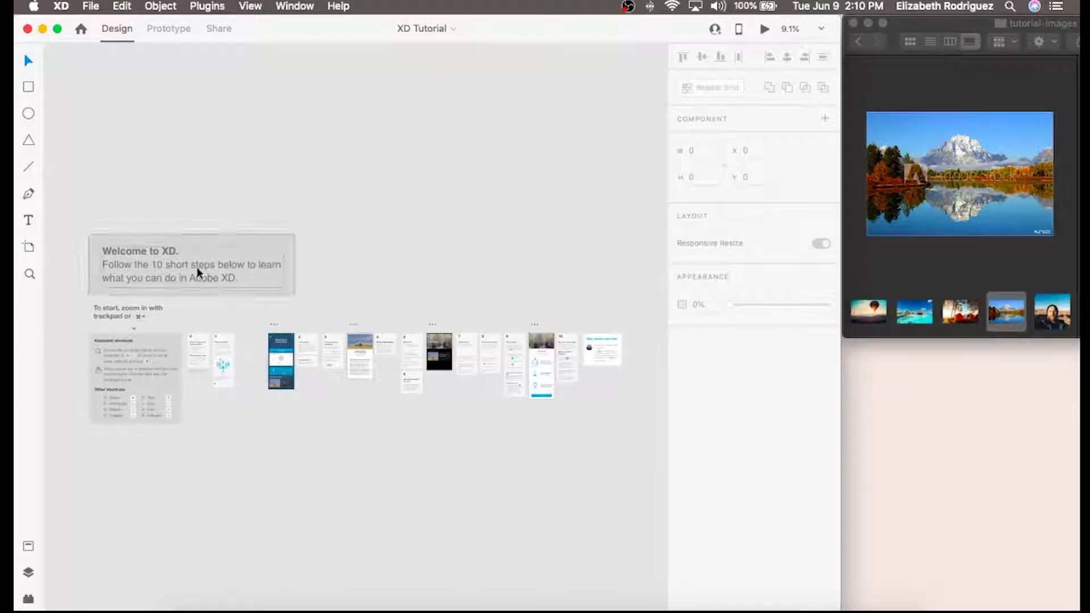
- Look over the tutorial canvas at different magnifications, from the welcome heading and shortcuts card across to the numbered lesson cards
{"action": "scroll", "coordinate": [199, 274], "scroll_direction": "up", "scroll_amount": 3}
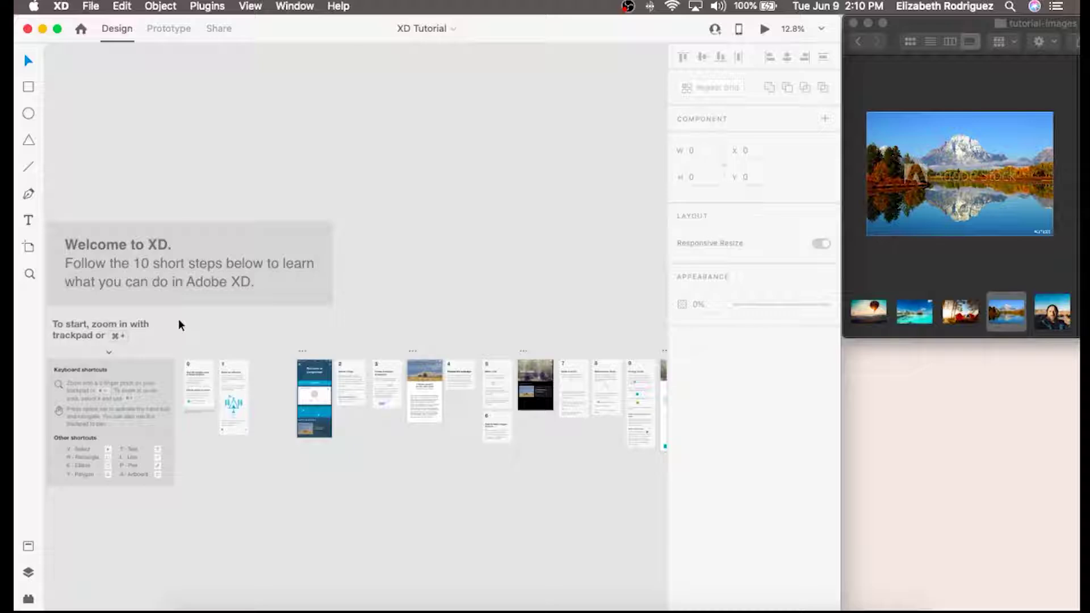
{"action": "scroll", "coordinate": [187, 325], "scroll_direction": "left", "scroll_amount": 5}
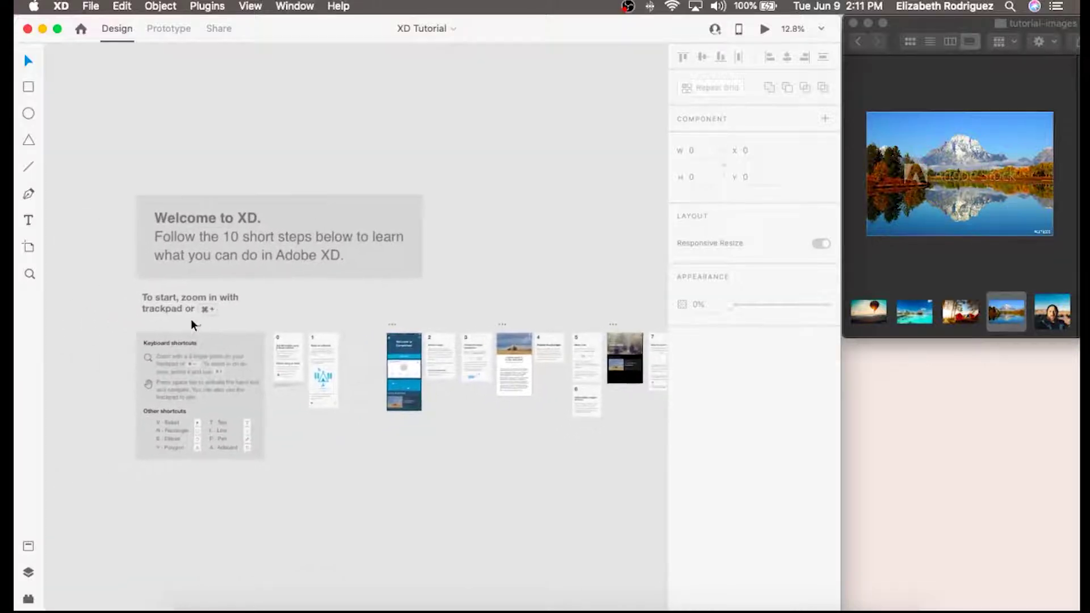
{"action": "scroll", "coordinate": [193, 325], "scroll_direction": "up", "scroll_amount": 5}
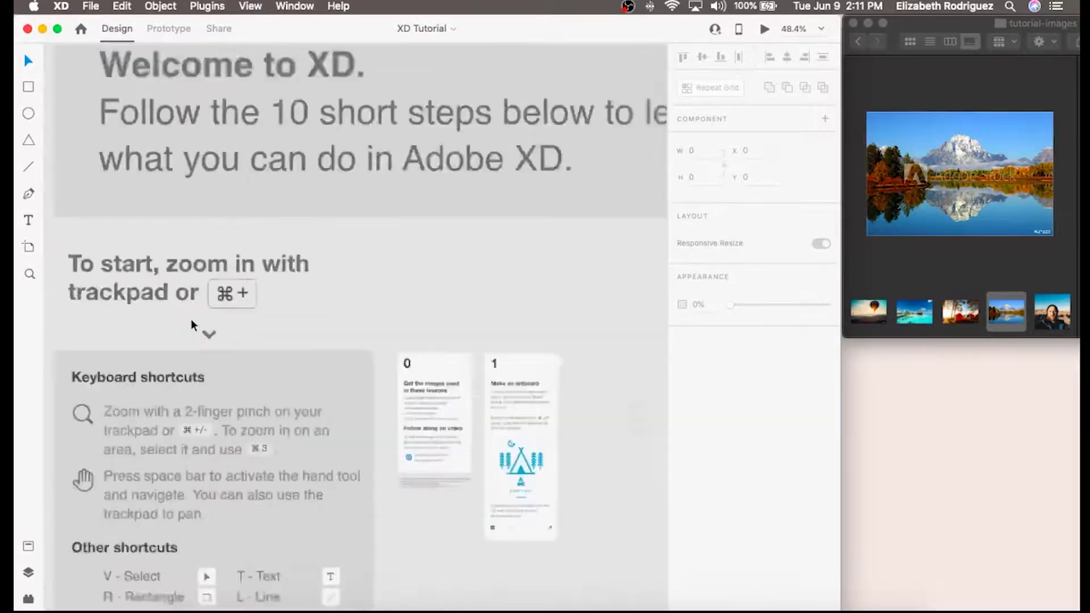
{"action": "scroll", "coordinate": [192, 324], "scroll_direction": "down", "scroll_amount": 5}
{"action": "scroll", "coordinate": [192, 325], "scroll_direction": "up", "scroll_amount": 3}
{"action": "scroll", "coordinate": [193, 325], "scroll_direction": "down", "scroll_amount": 2}
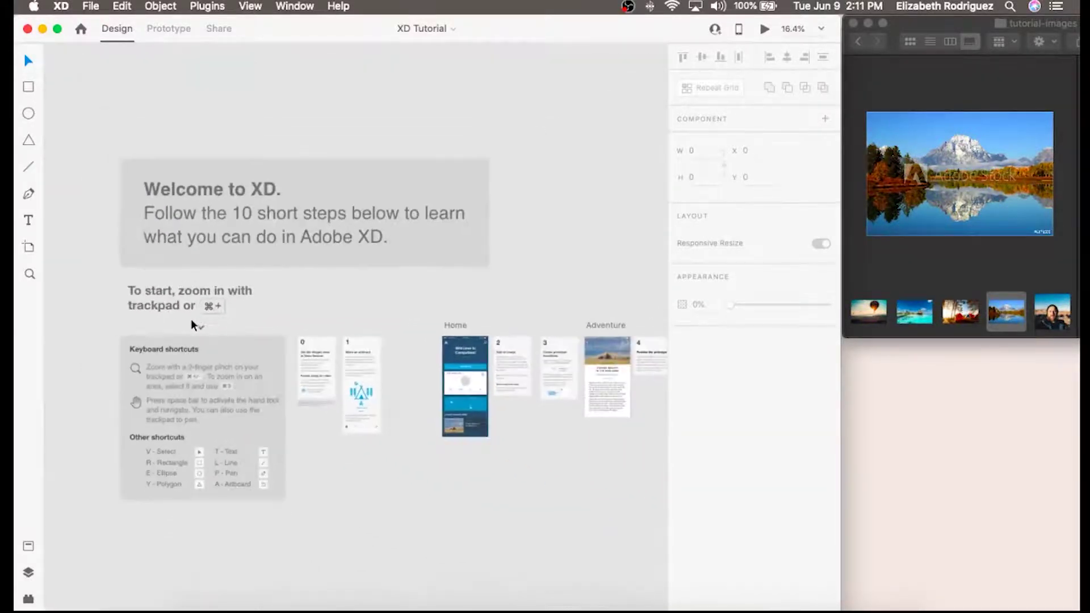
{"action": "scroll", "coordinate": [194, 325], "scroll_direction": "up", "scroll_amount": 5}
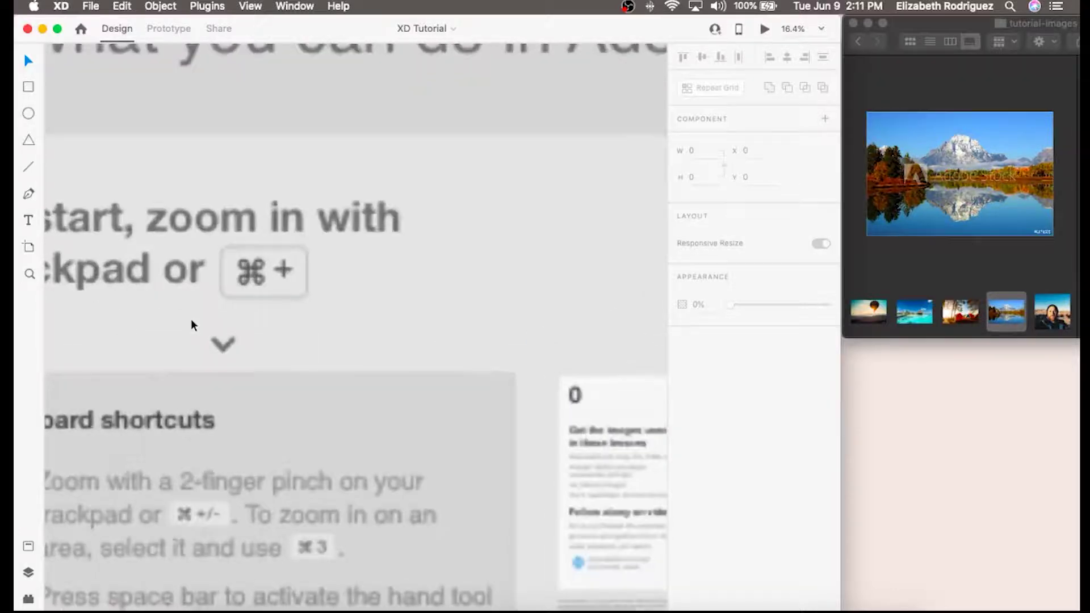
{"action": "scroll", "coordinate": [193, 325], "scroll_direction": "down", "scroll_amount": 5}
{"action": "scroll", "coordinate": [193, 325], "scroll_direction": "up", "scroll_amount": 4}
{"action": "scroll", "coordinate": [193, 324], "scroll_direction": "down", "scroll_amount": 4}
{"action": "scroll", "coordinate": [193, 324], "scroll_direction": "down", "scroll_amount": 5}
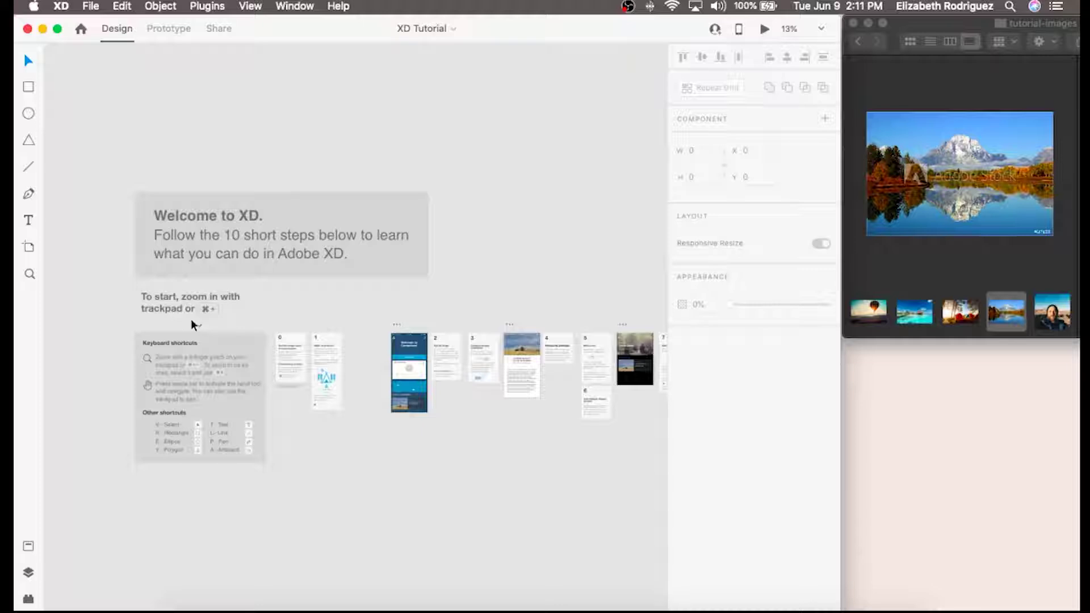
{"action": "key", "text": "super+equal"}
{"action": "key", "text": "super+equal"}
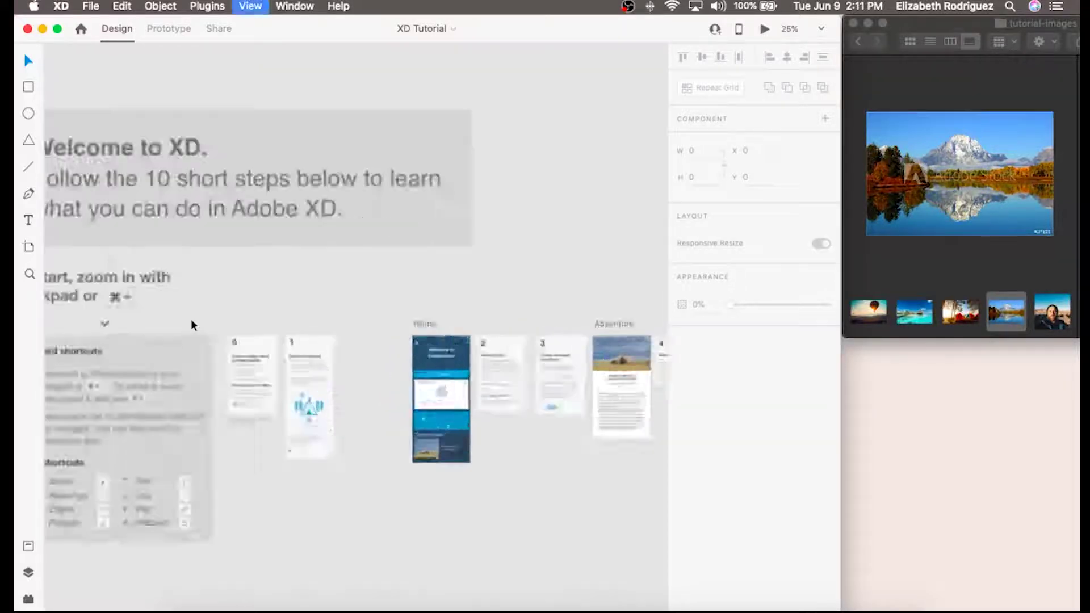
{"action": "key", "text": "super+minus"}
{"action": "key", "text": "super+minus"}
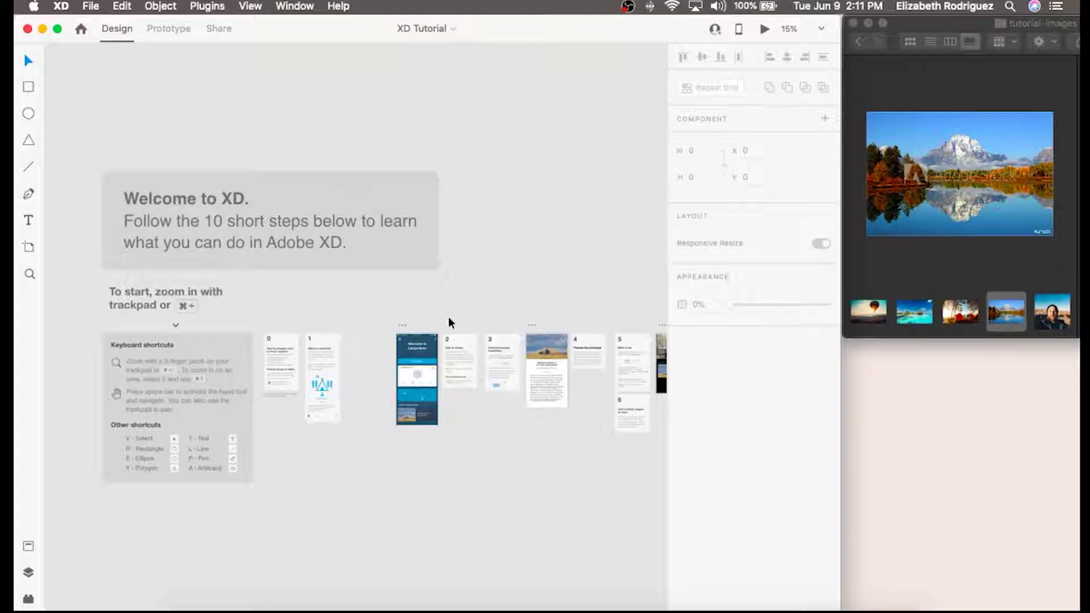
{"action": "left_click_drag", "start_coordinate": [453, 307], "coordinate": [299, 299]}
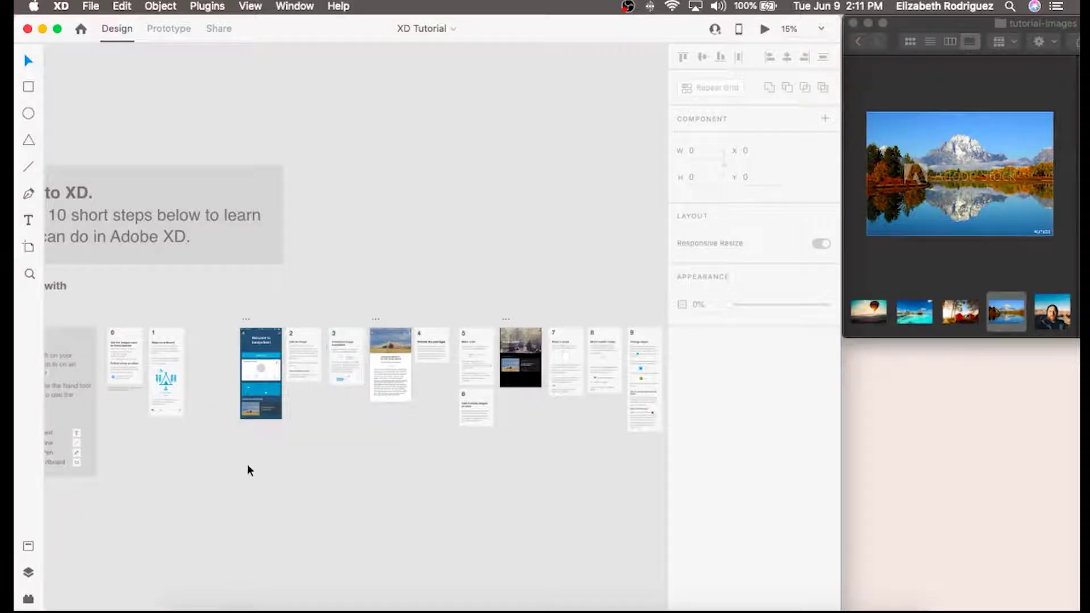
{"action": "left_click_drag", "start_coordinate": [202, 358], "coordinate": [369, 393]}
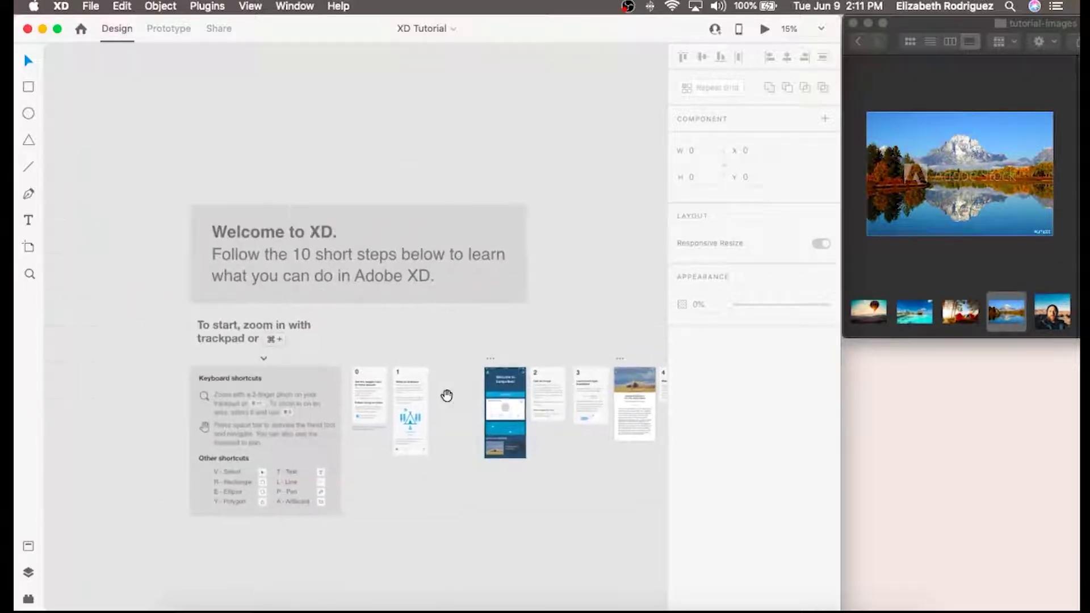
{"action": "left_click_drag", "start_coordinate": [447, 392], "coordinate": [308, 302]}
{"action": "left_click_drag", "start_coordinate": [625, 304], "coordinate": [779, 341]}
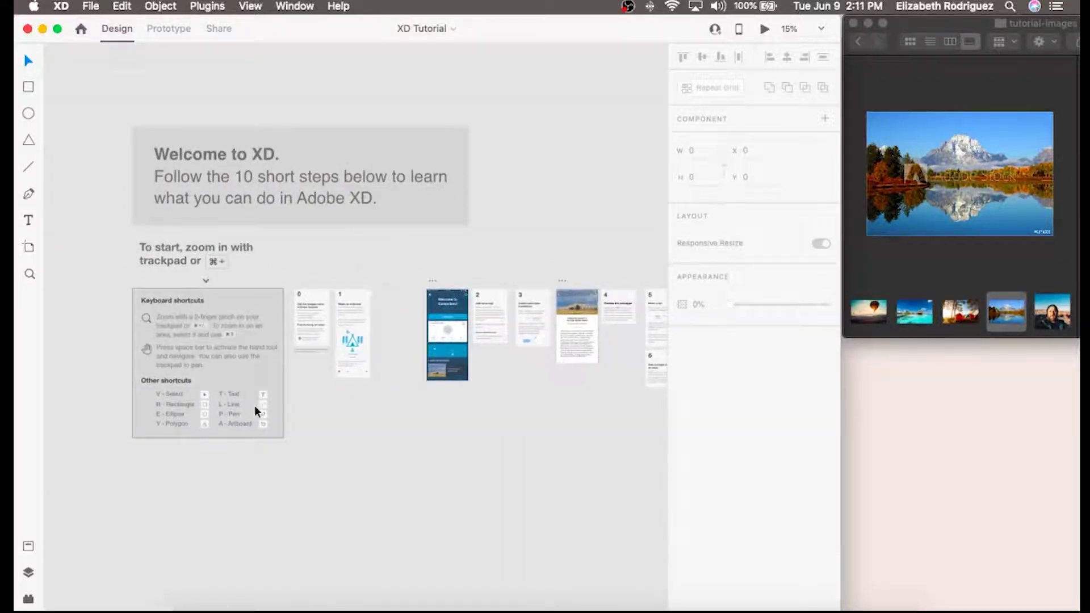
- Examine the keyboard shortcuts card, lesson cards 0 and 1, and the tutorial-images folder
{"action": "scroll", "coordinate": [258, 409], "scroll_direction": "up", "scroll_amount": 5}
{"action": "scroll", "coordinate": [258, 408], "scroll_direction": "left", "scroll_amount": 5}
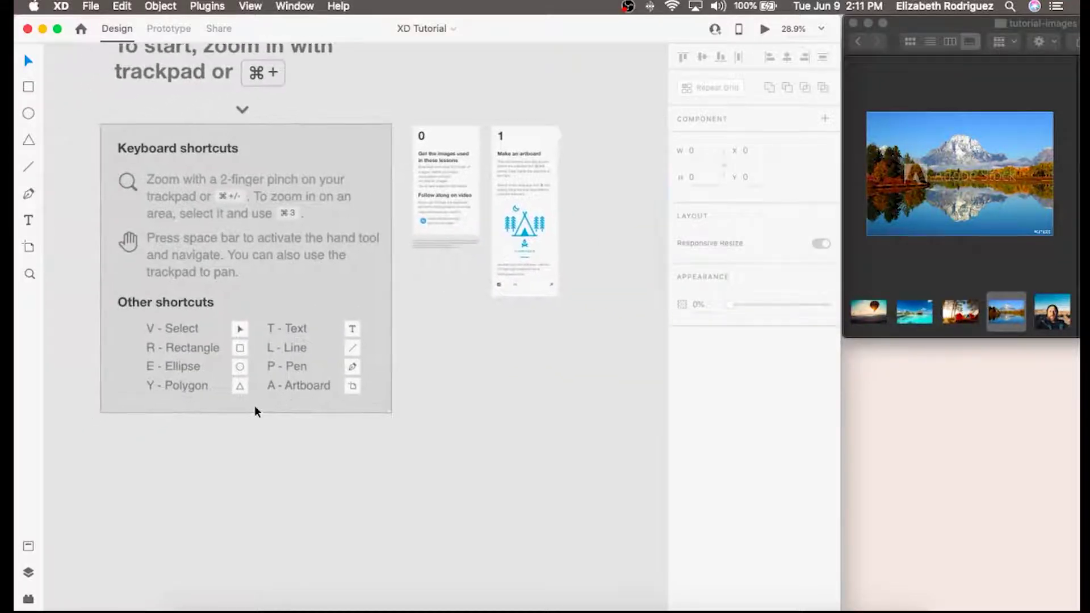
{"action": "scroll", "coordinate": [258, 404], "scroll_direction": "up", "scroll_amount": 5}
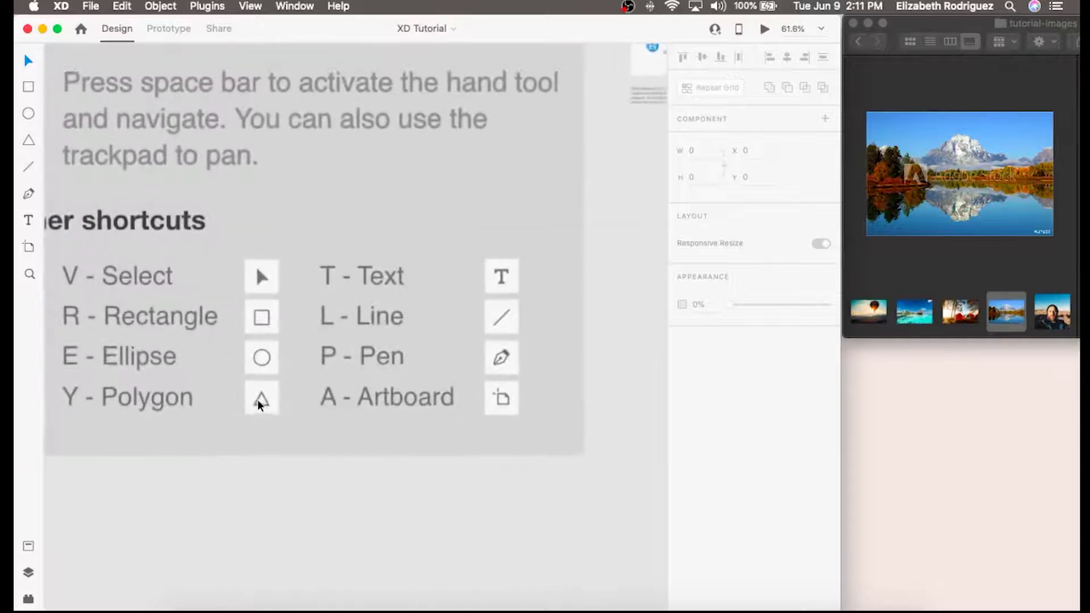
{"action": "scroll", "coordinate": [258, 404], "scroll_direction": "down", "scroll_amount": 3}
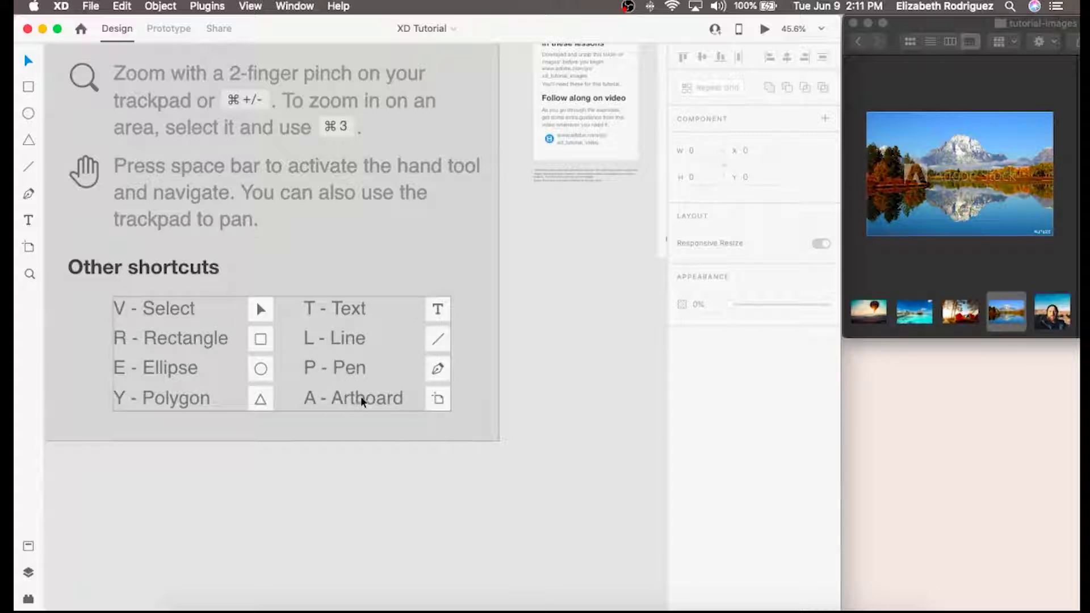
{"action": "scroll", "coordinate": [438, 399], "scroll_direction": "down", "scroll_amount": 5}
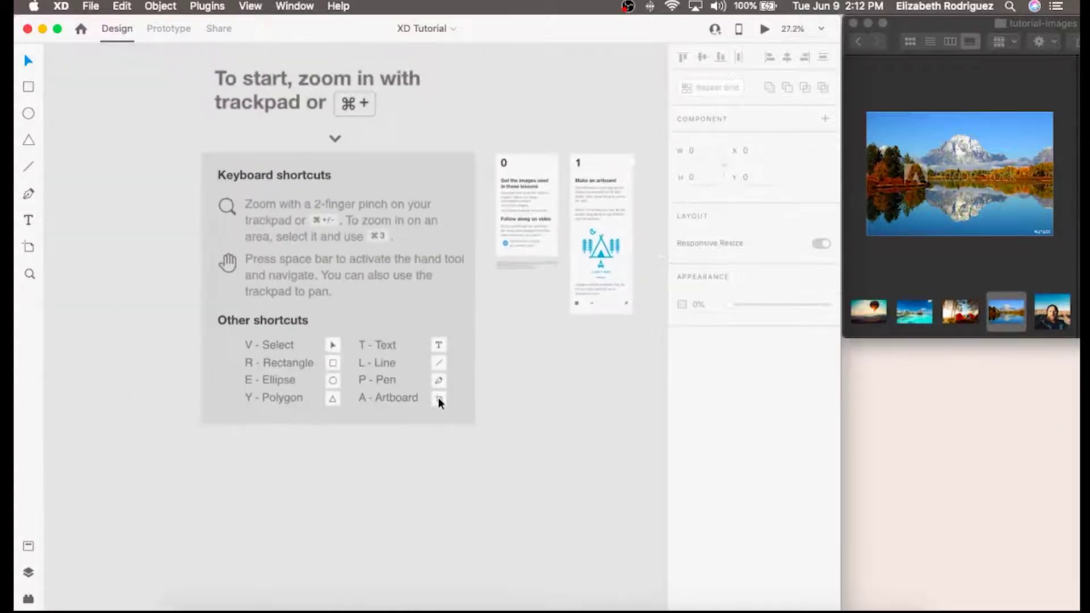
{"action": "scroll", "coordinate": [577, 287], "scroll_direction": "up", "scroll_amount": 5}
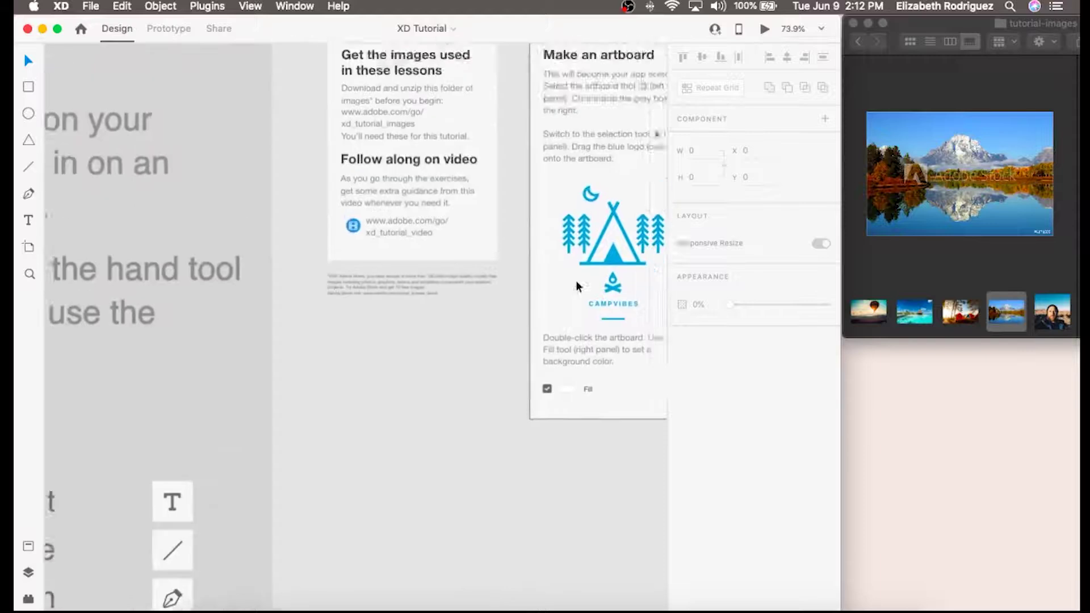
{"action": "scroll", "coordinate": [576, 287], "scroll_direction": "right", "scroll_amount": 2}
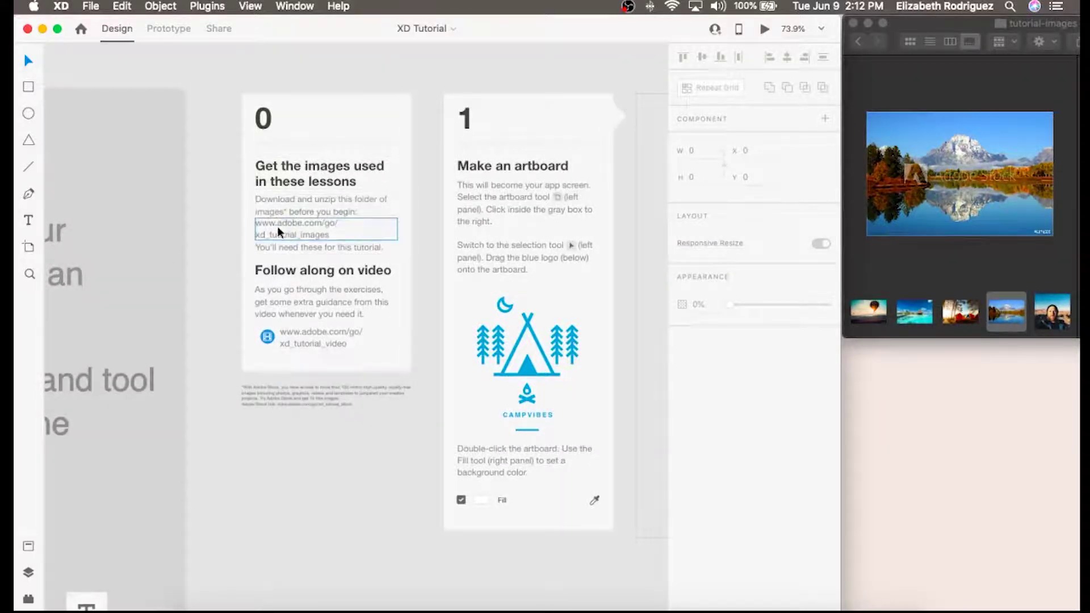
{"action": "mouse_move", "coordinate": [923, 27]}
{"action": "left_mouse_down"}
{"action": "mouse_move", "coordinate": [813, 29]}
{"action": "mouse_move", "coordinate": [638, 65]}
{"action": "mouse_move", "coordinate": [786, 28]}
{"action": "mouse_move", "coordinate": [926, 20]}
{"action": "left_mouse_up"}
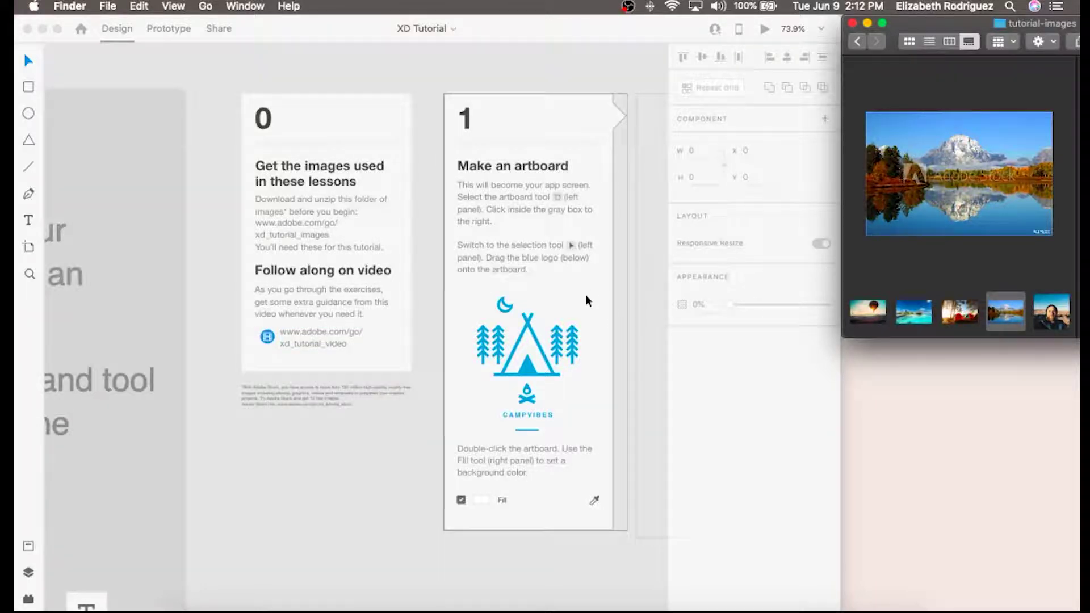
- Draw an artboard about 410 × 812 px over the gray placeholder box between the "Make an artboard" card and the Home artboard
{"action": "left_click", "coordinate": [223, 496]}
{"action": "scroll", "coordinate": [225, 496], "scroll_direction": "down", "scroll_amount": 5}
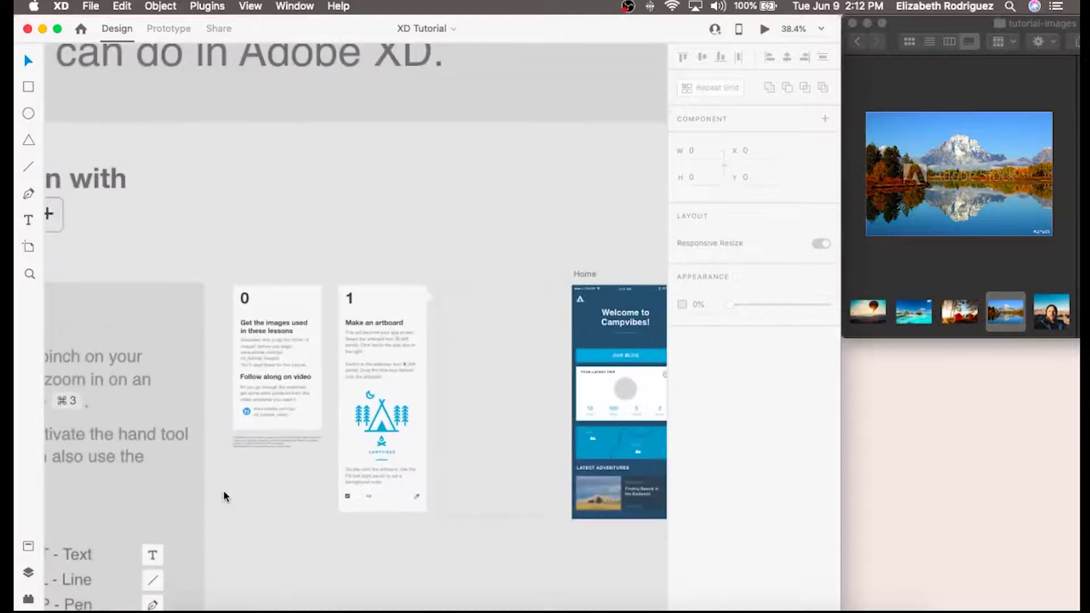
{"action": "scroll", "coordinate": [506, 540], "scroll_direction": "right", "scroll_amount": 5}
{"action": "scroll", "coordinate": [506, 540], "scroll_direction": "down", "scroll_amount": 2}
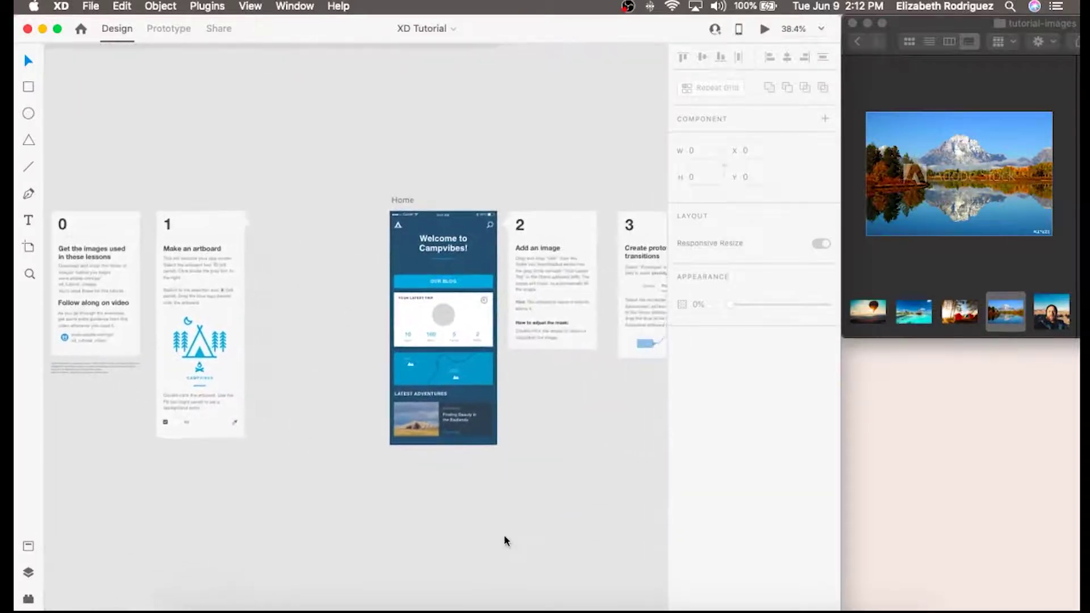
{"action": "scroll", "coordinate": [506, 540], "scroll_direction": "left", "scroll_amount": 5}
{"action": "scroll", "coordinate": [506, 540], "scroll_direction": "up", "scroll_amount": 2}
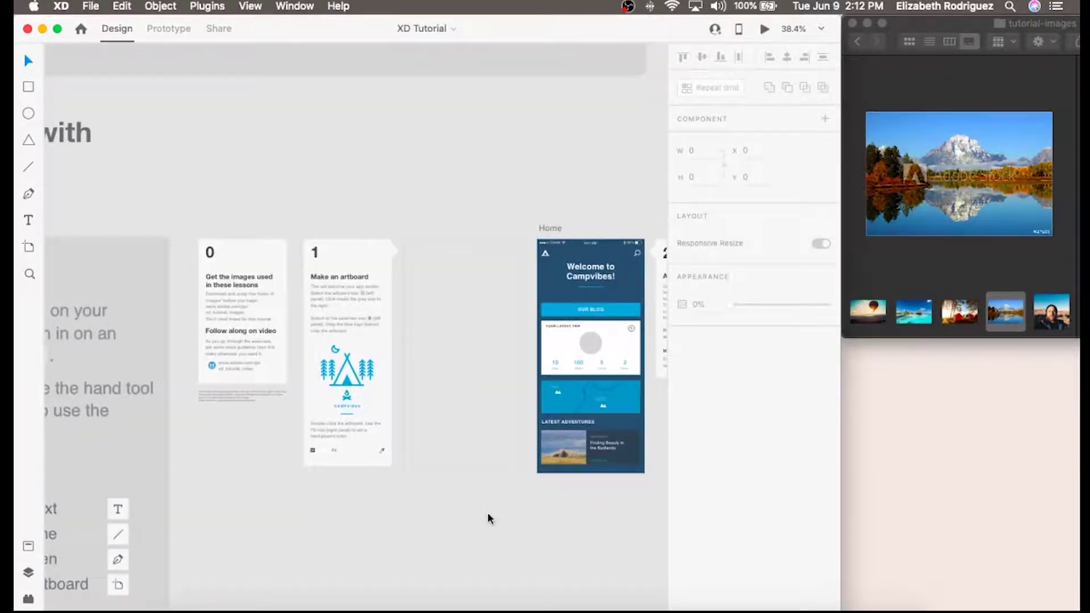
{"action": "scroll", "coordinate": [453, 496], "scroll_direction": "up", "scroll_amount": 5}
{"action": "scroll", "coordinate": [453, 496], "scroll_direction": "up", "scroll_amount": 3}
{"action": "scroll", "coordinate": [452, 496], "scroll_direction": "up", "scroll_amount": 2}
{"action": "scroll", "coordinate": [453, 496], "scroll_direction": "right", "scroll_amount": 2}
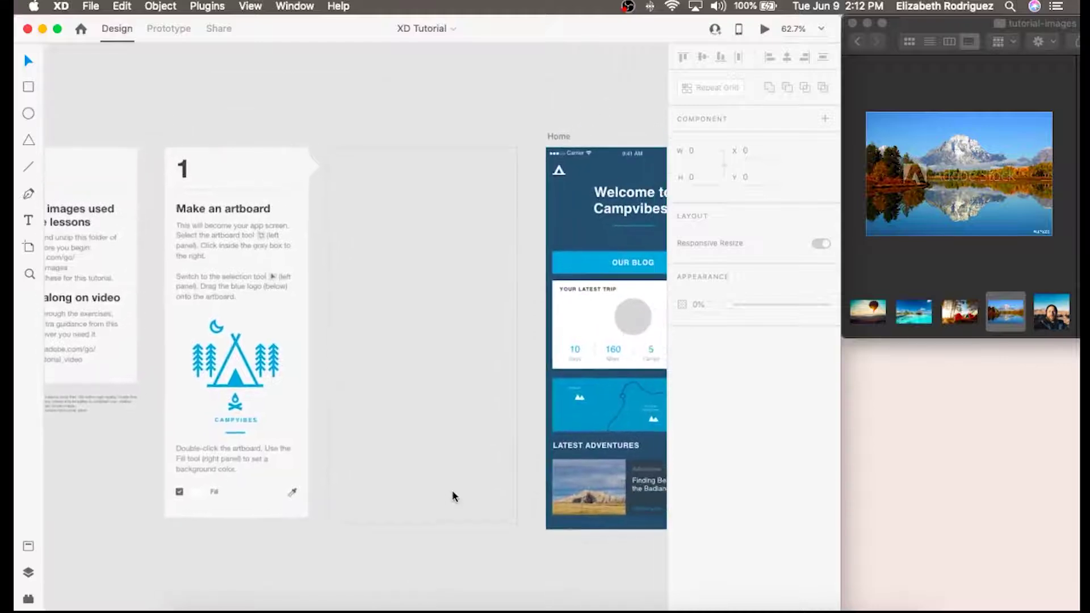
{"action": "left_click", "coordinate": [29, 247]}
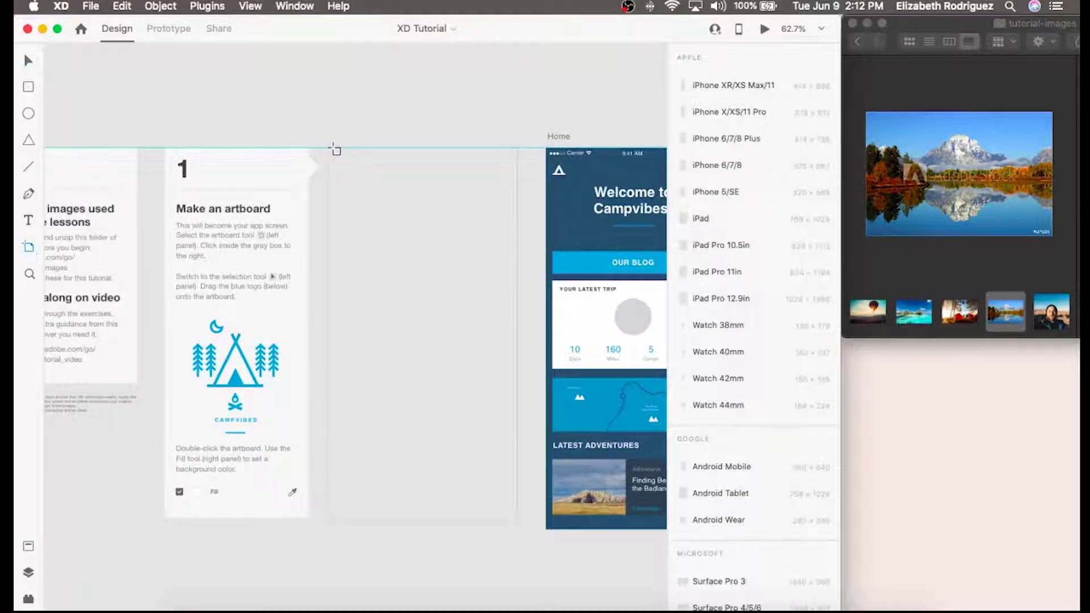
{"action": "left_click_drag", "start_coordinate": [328, 149], "coordinate": [516, 526]}
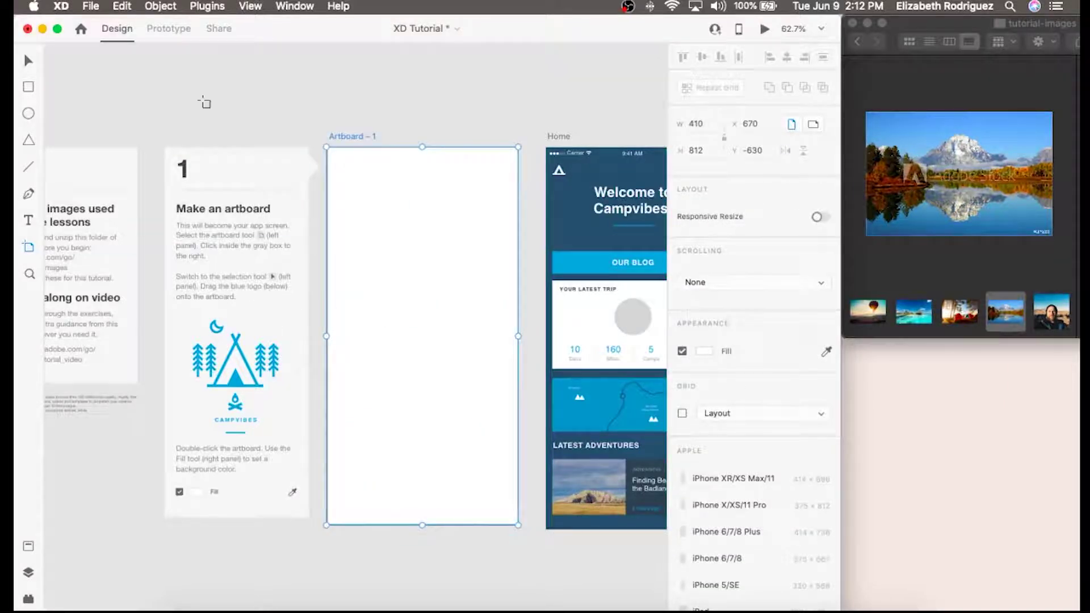
- Move the blue Campvibes logo from the "Make an artboard" card to the centre of the new artboard
{"action": "left_click", "coordinate": [24, 58]}
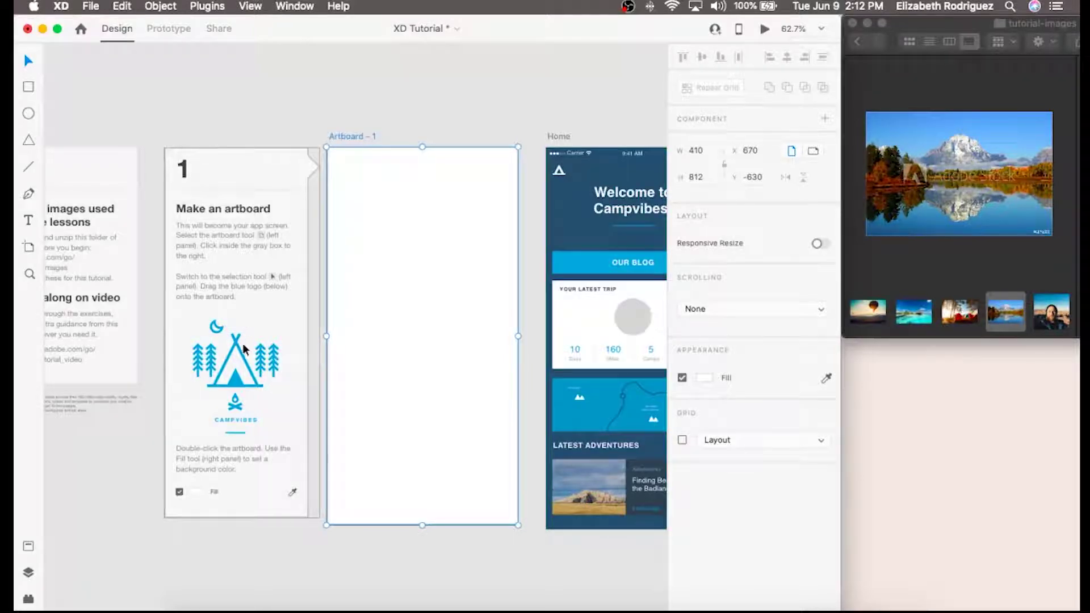
{"action": "left_click", "coordinate": [209, 410]}
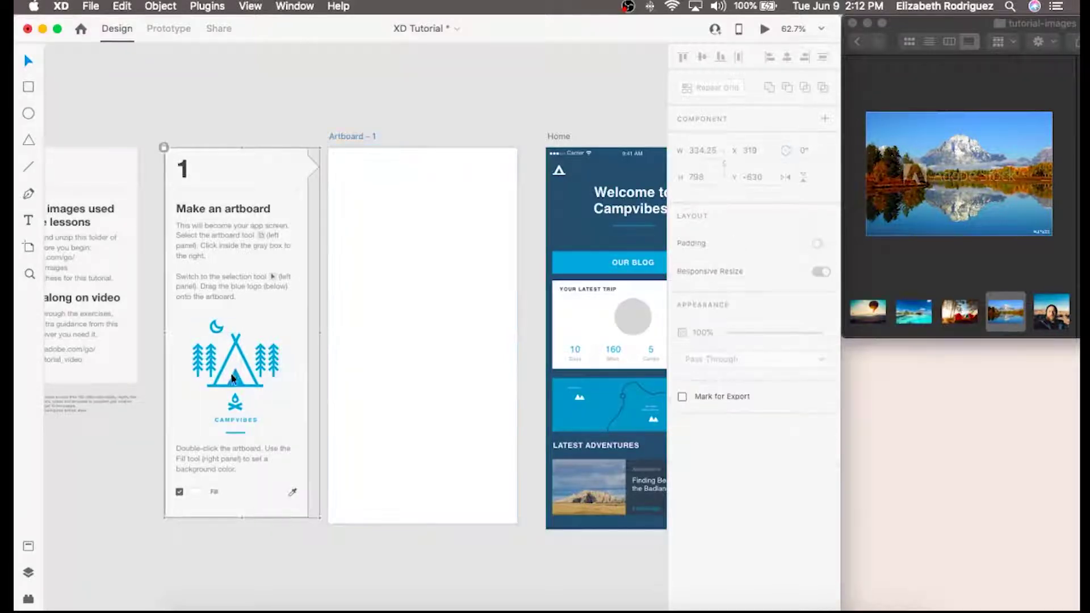
{"action": "left_click", "coordinate": [243, 353]}
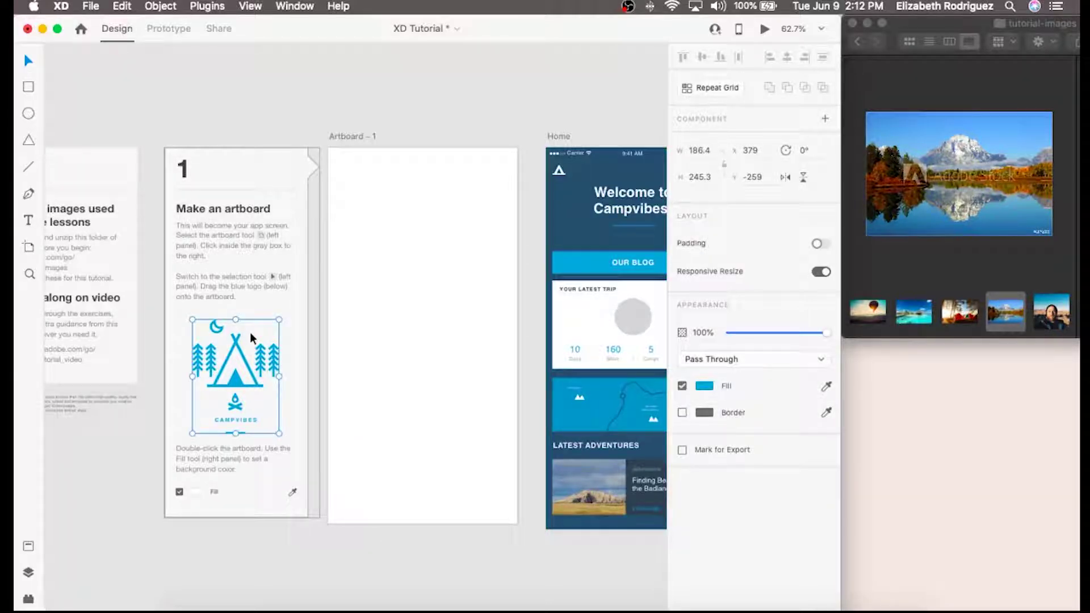
{"action": "key", "text": "Escape"}
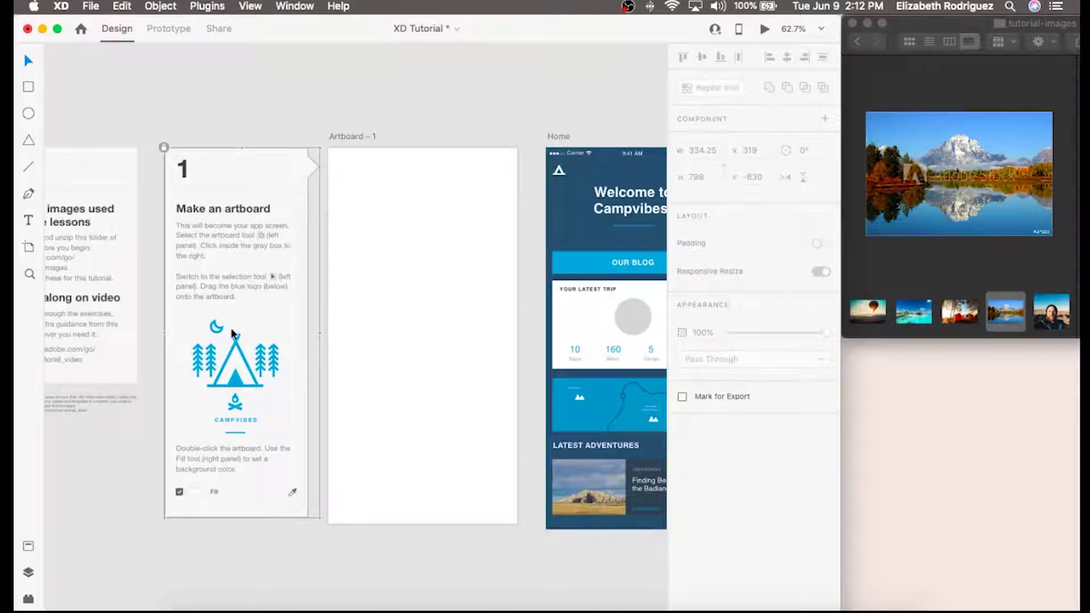
{"action": "left_click", "coordinate": [249, 367]}
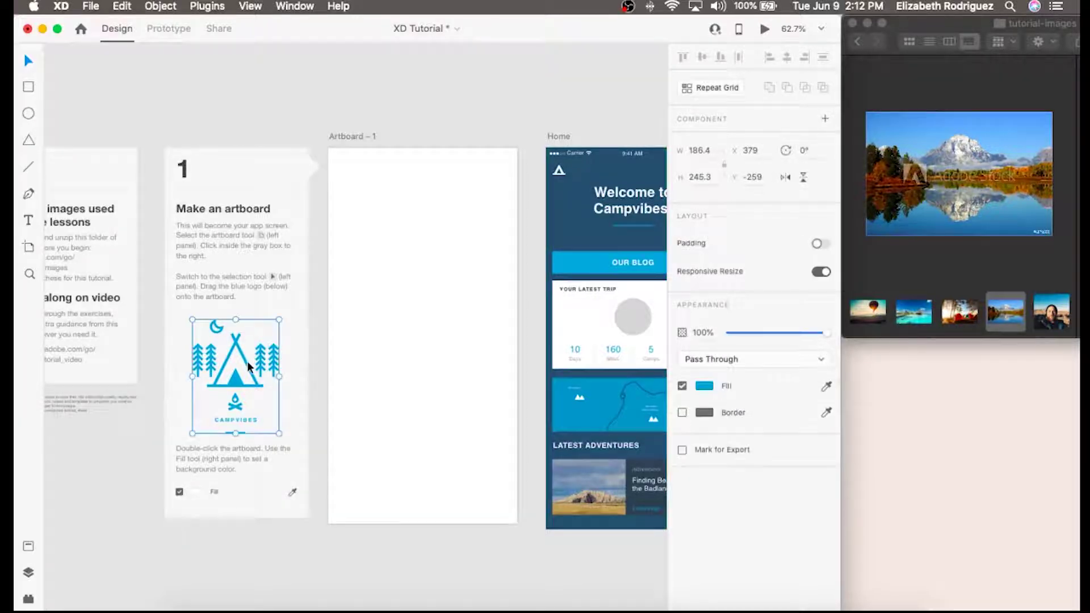
{"action": "left_click_drag", "start_coordinate": [249, 366], "coordinate": [438, 316]}
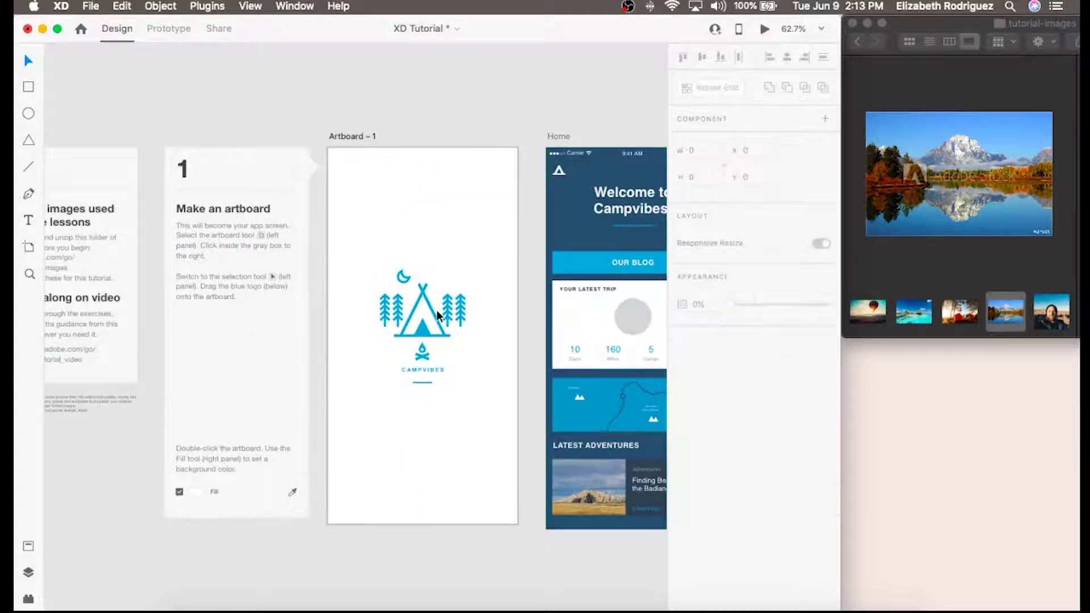
- Fill the new Campvibes logo artboard with the dark blue background colour sampled from the Home artboard
{"action": "left_click", "coordinate": [400, 438]}
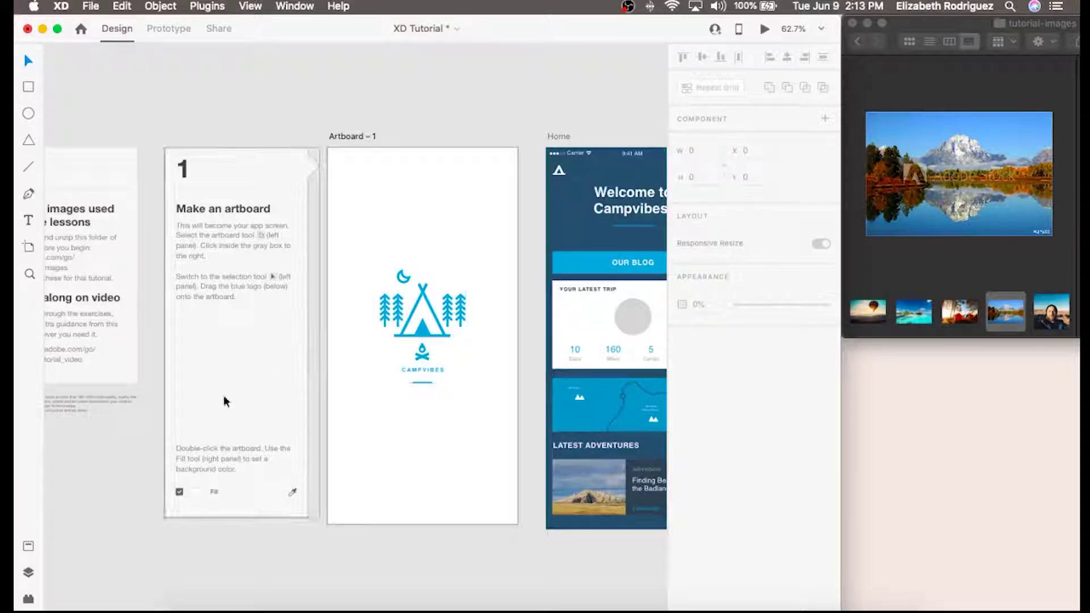
{"action": "left_click", "coordinate": [349, 136]}
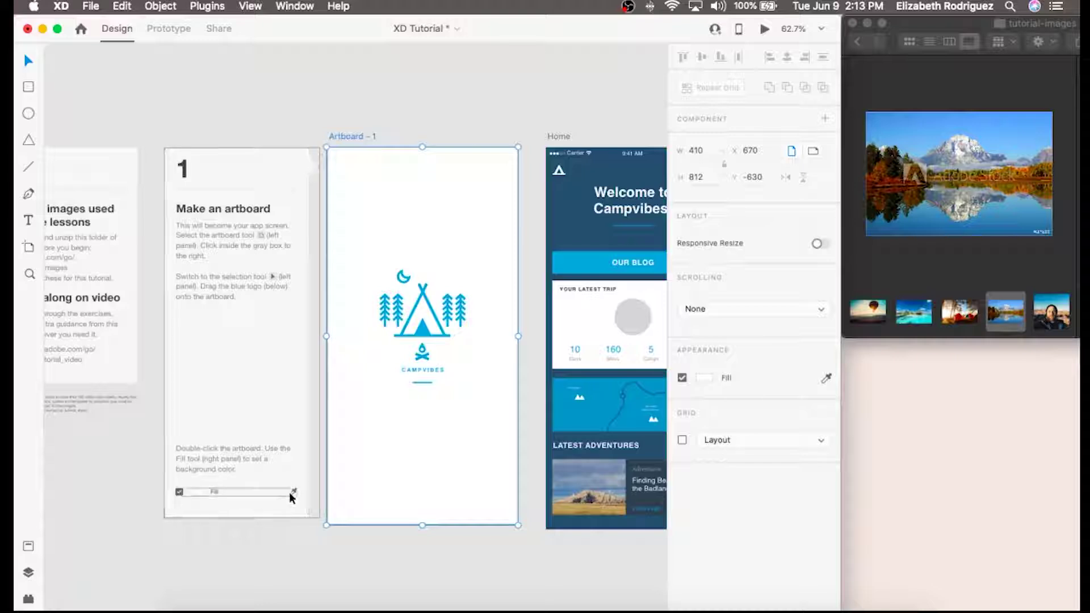
{"action": "left_click", "coordinate": [827, 379]}
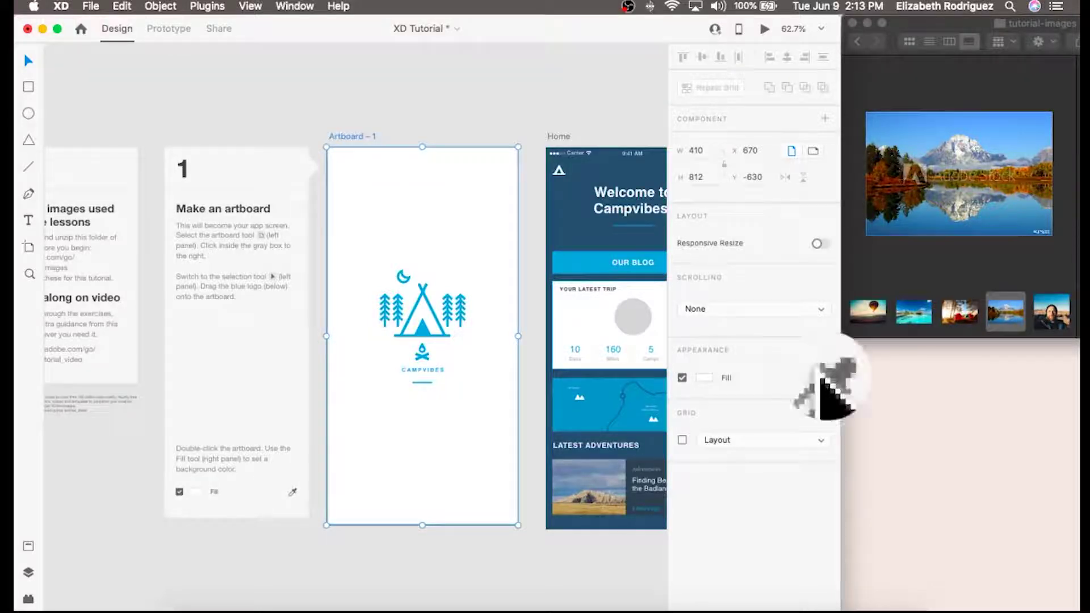
{"action": "left_click", "coordinate": [570, 213]}
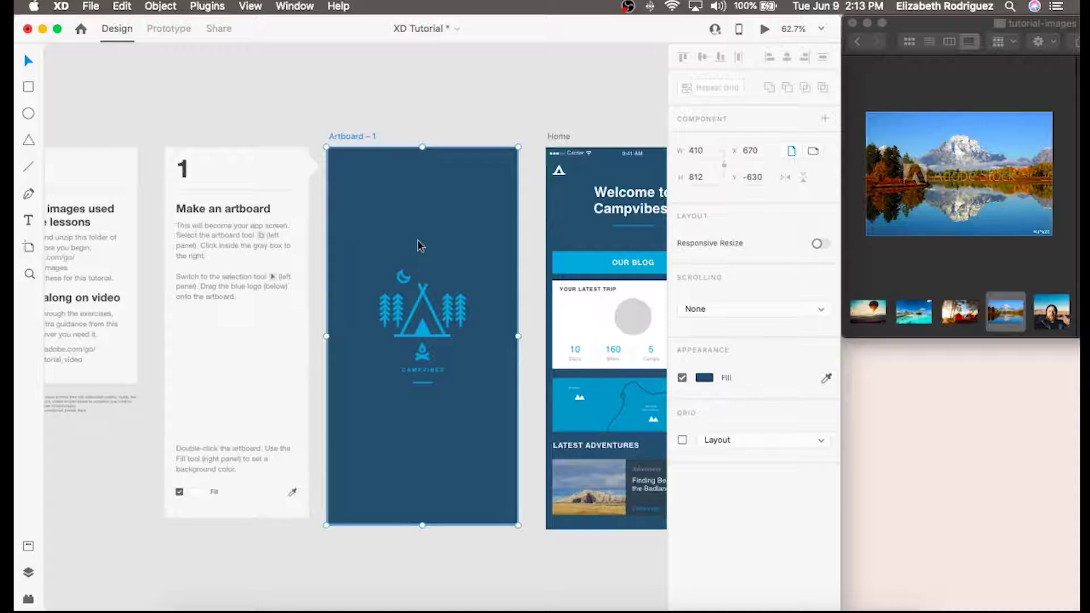
- Place talin.JPG from the tutorial-images folder into the gray circle under "Your Latest Trip" on the Home artboard and inspect the masked photo
{"action": "scroll", "coordinate": [556, 302], "scroll_direction": "right", "scroll_amount": 8}
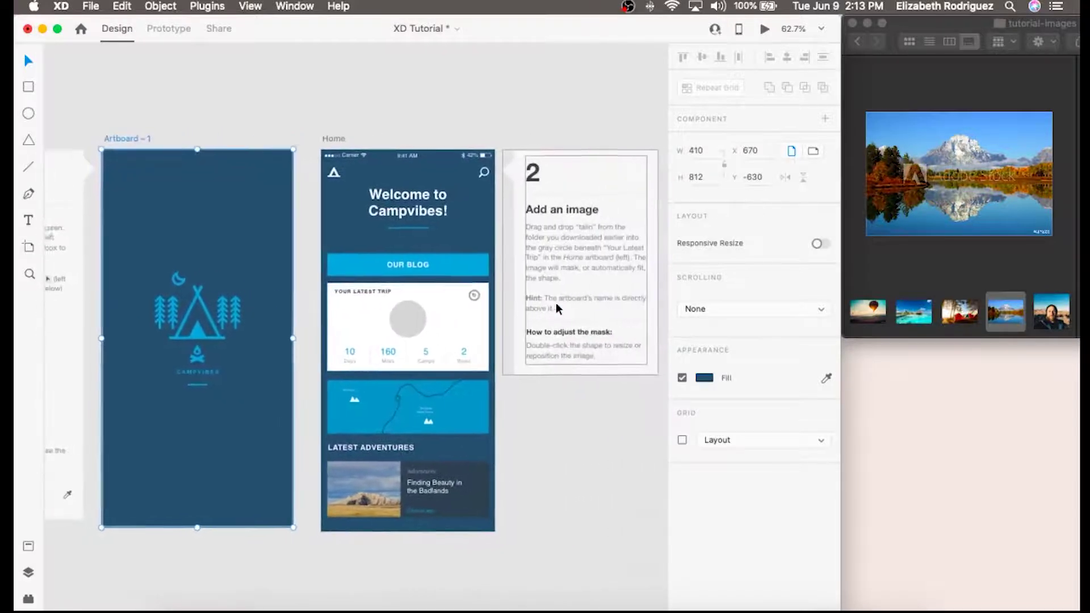
{"action": "scroll", "coordinate": [557, 302], "scroll_direction": "up", "scroll_amount": 5}
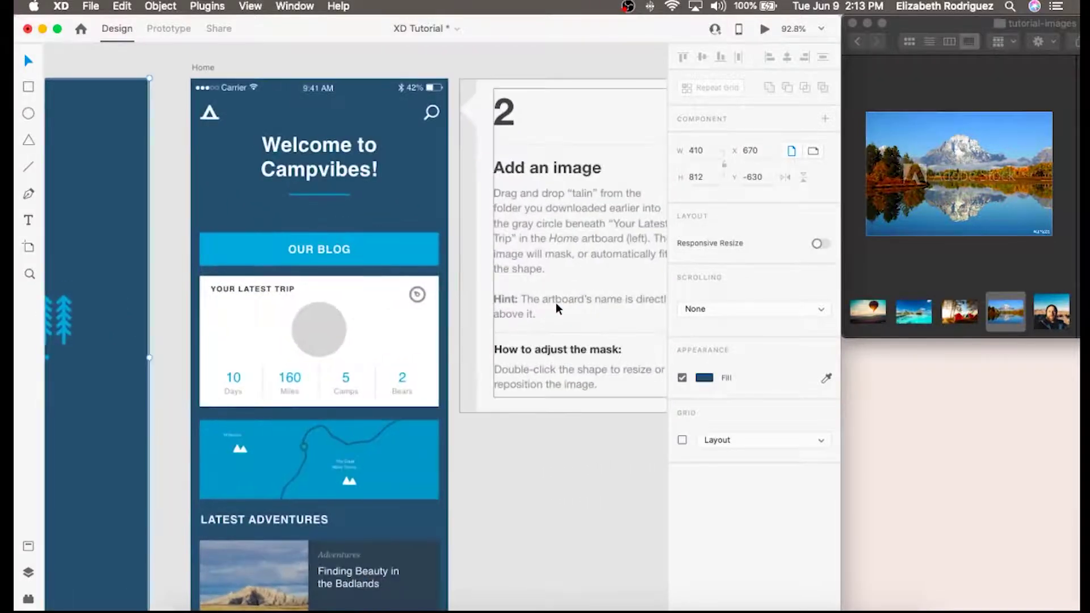
{"action": "scroll", "coordinate": [557, 302], "scroll_direction": "down", "scroll_amount": 3}
{"action": "scroll", "coordinate": [649, 343], "scroll_direction": "down", "scroll_amount": 3}
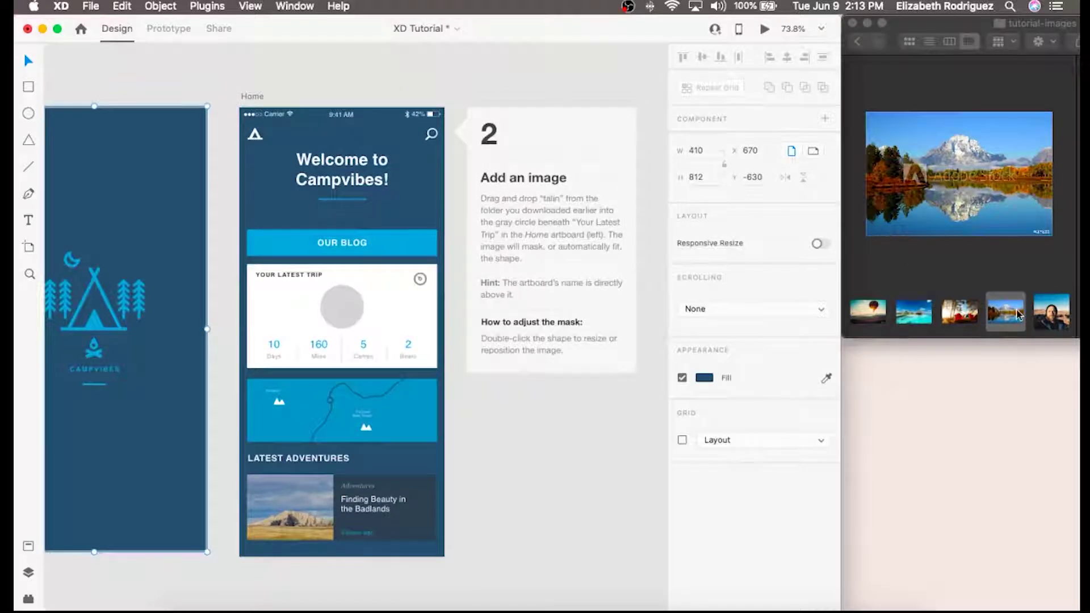
{"action": "left_click", "coordinate": [1052, 312]}
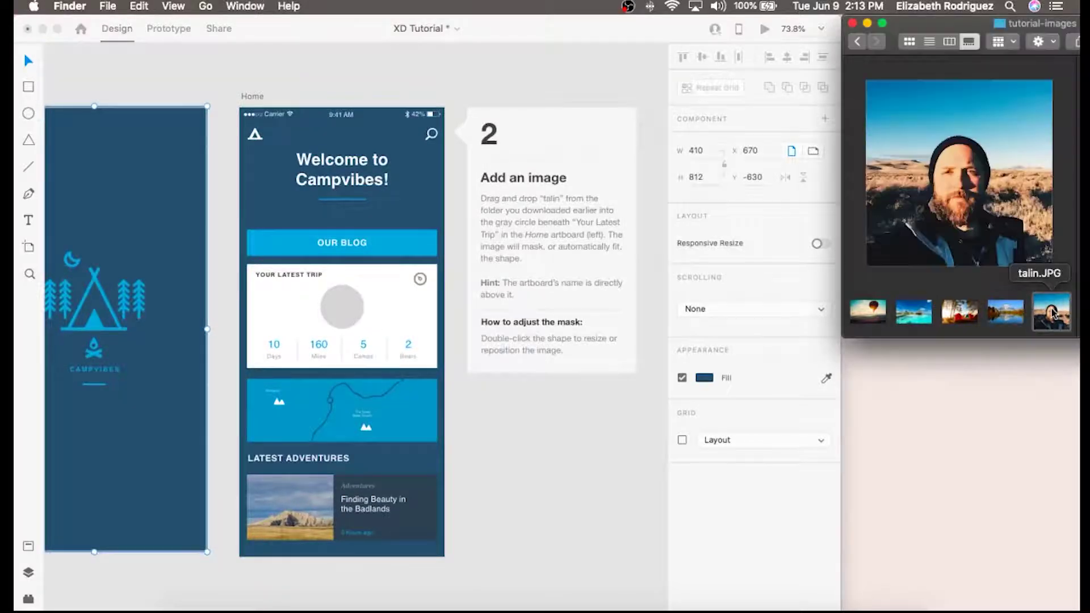
{"action": "left_click_drag", "start_coordinate": [1052, 312], "coordinate": [342, 307]}
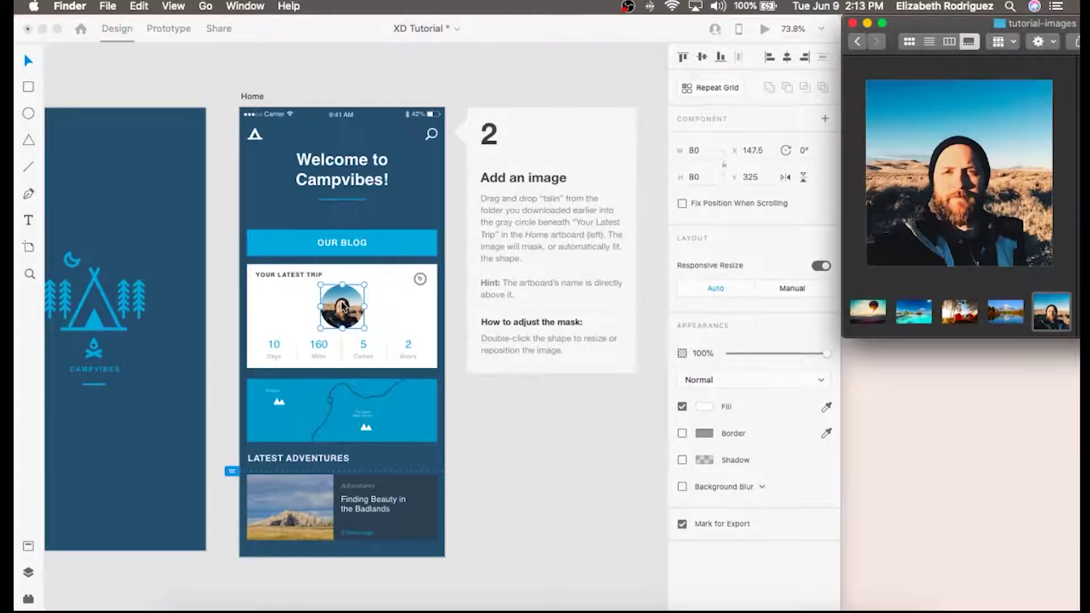
{"action": "left_click", "coordinate": [553, 480]}
{"action": "scroll", "coordinate": [268, 307], "scroll_direction": "up", "scroll_amount": 5}
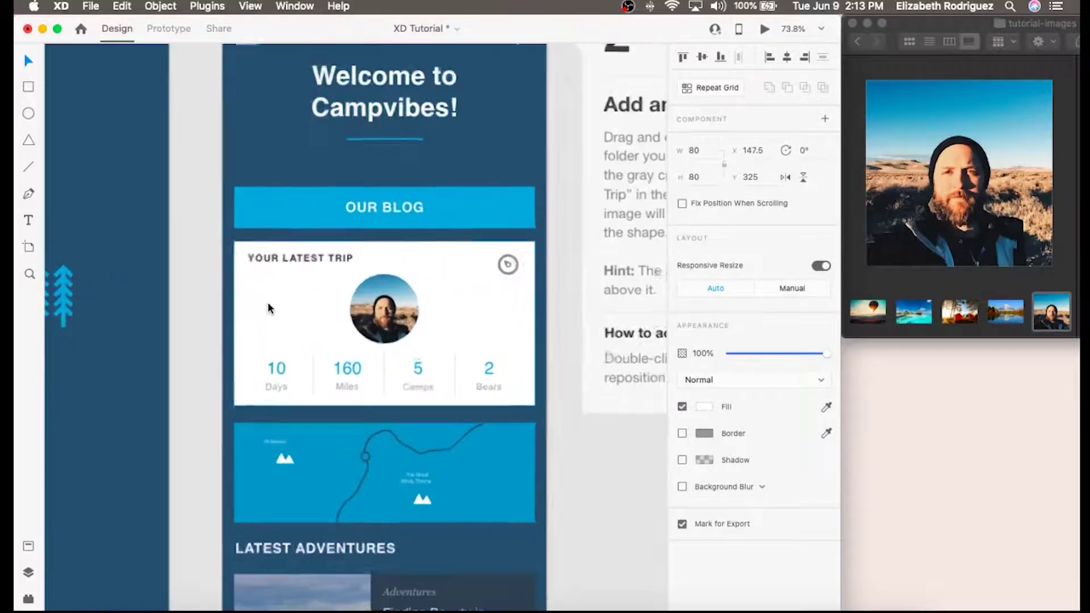
{"action": "scroll", "coordinate": [380, 329], "scroll_direction": "up", "scroll_amount": 5}
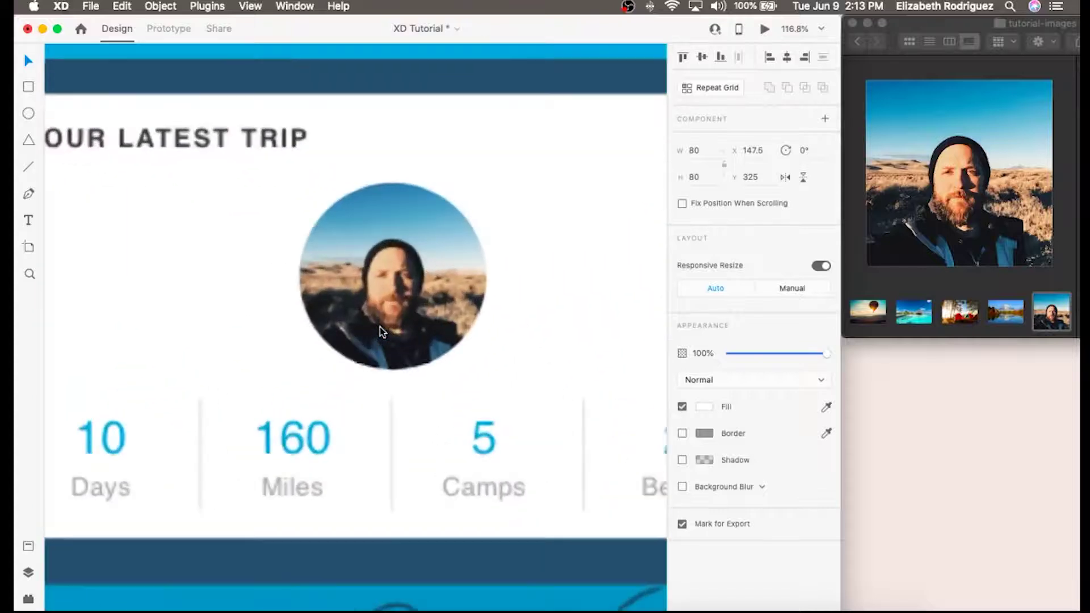
{"action": "scroll", "coordinate": [379, 329], "scroll_direction": "down", "scroll_amount": 5}
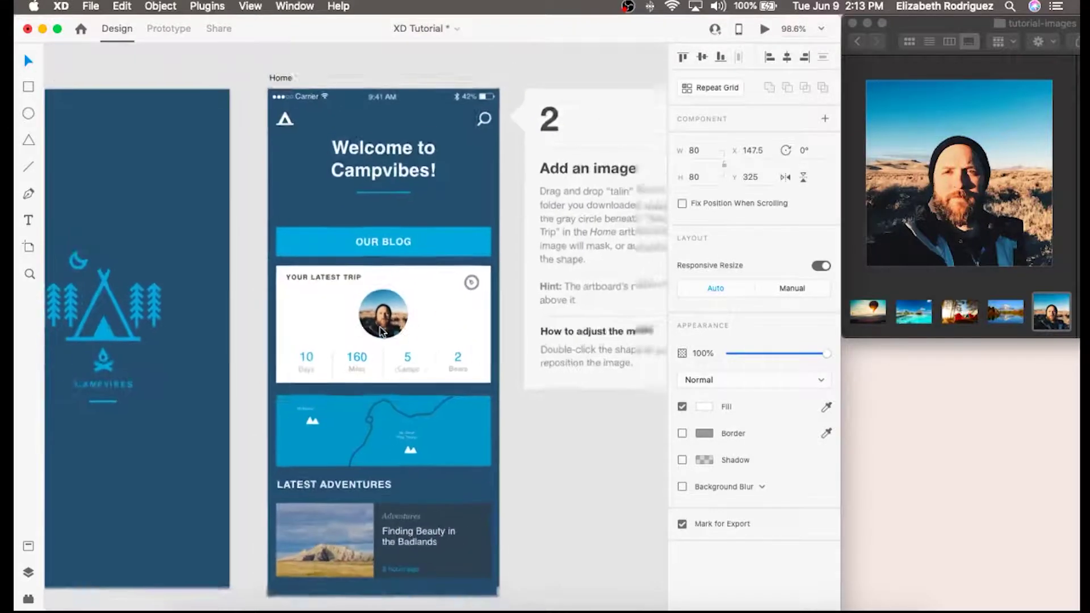
- In Prototype mode, link the "Finding Beauty in the Badlands" card on the Home artboard to the Adventure artboard
{"action": "scroll", "coordinate": [380, 329], "scroll_direction": "down", "scroll_amount": 3}
{"action": "scroll", "coordinate": [380, 328], "scroll_direction": "right", "scroll_amount": 6}
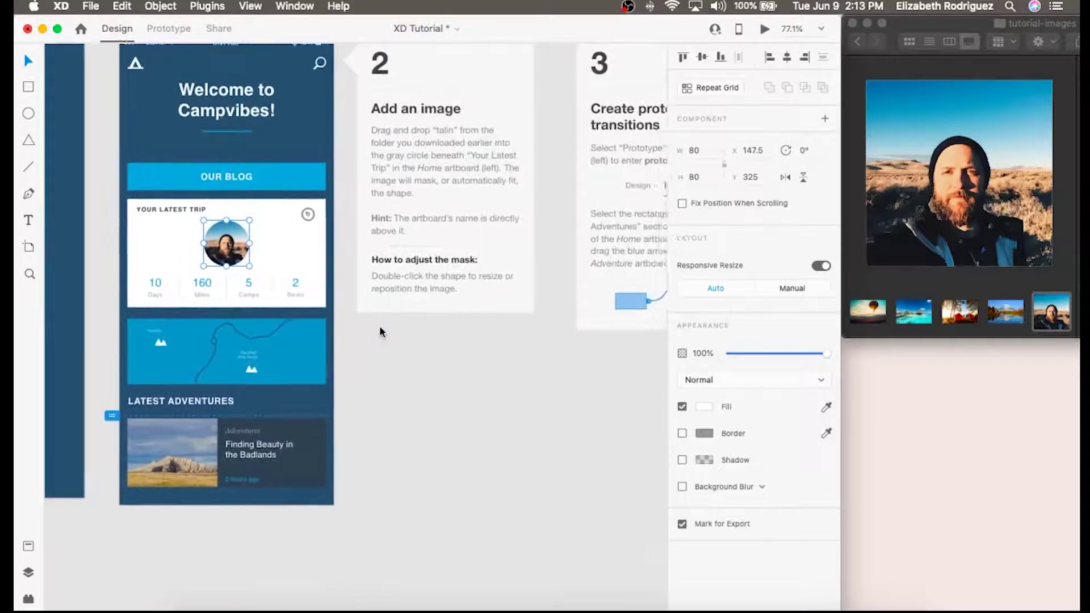
{"action": "scroll", "coordinate": [380, 328], "scroll_direction": "right", "scroll_amount": 3}
{"action": "scroll", "coordinate": [379, 328], "scroll_direction": "up", "scroll_amount": 2}
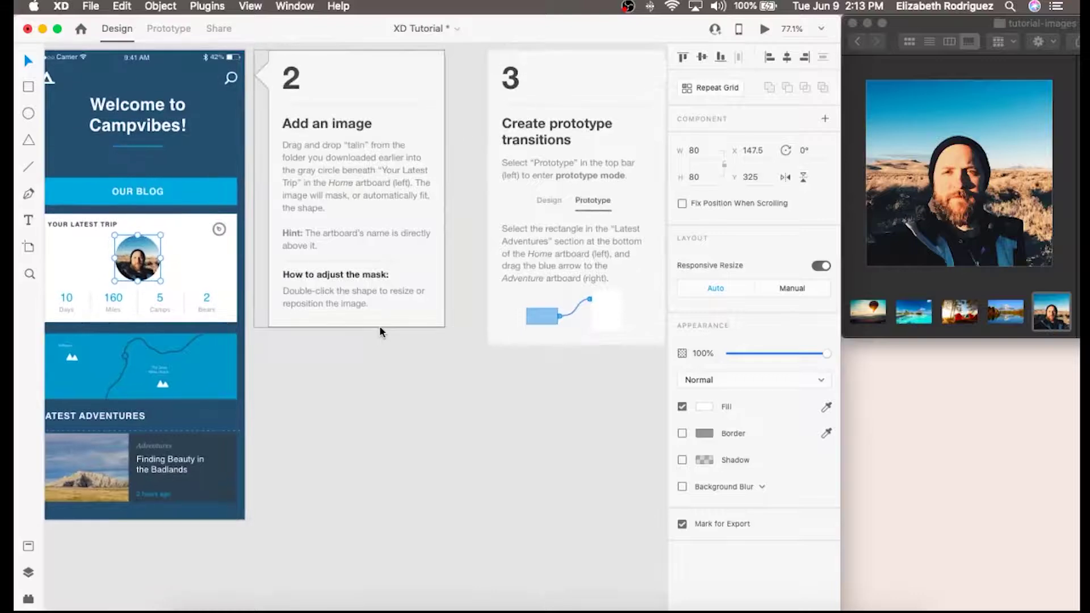
{"action": "scroll", "coordinate": [386, 329], "scroll_direction": "down", "scroll_amount": 4}
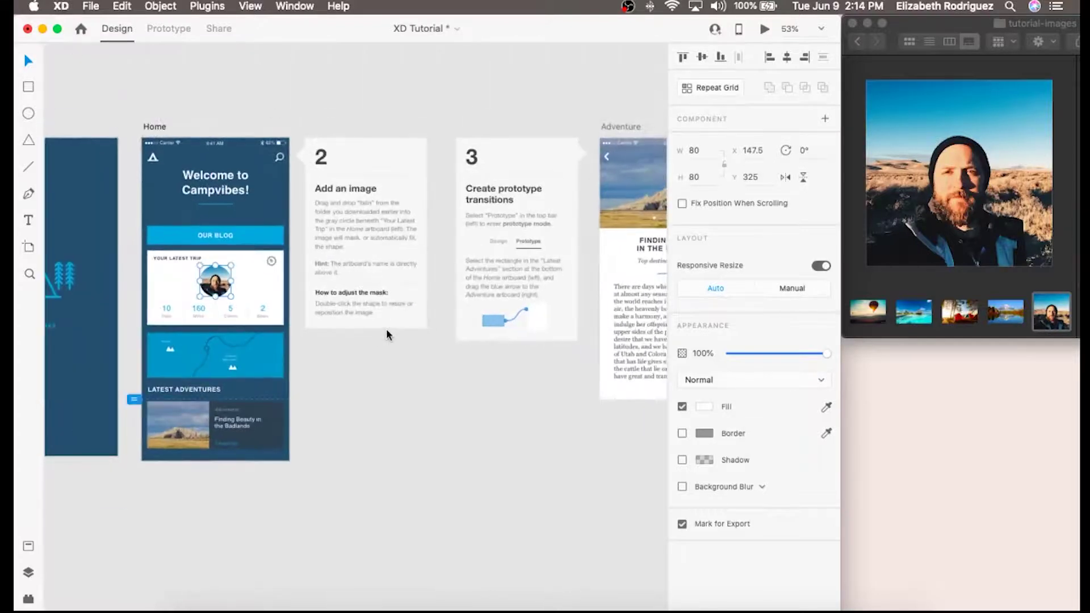
{"action": "scroll", "coordinate": [386, 329], "scroll_direction": "right", "scroll_amount": 5}
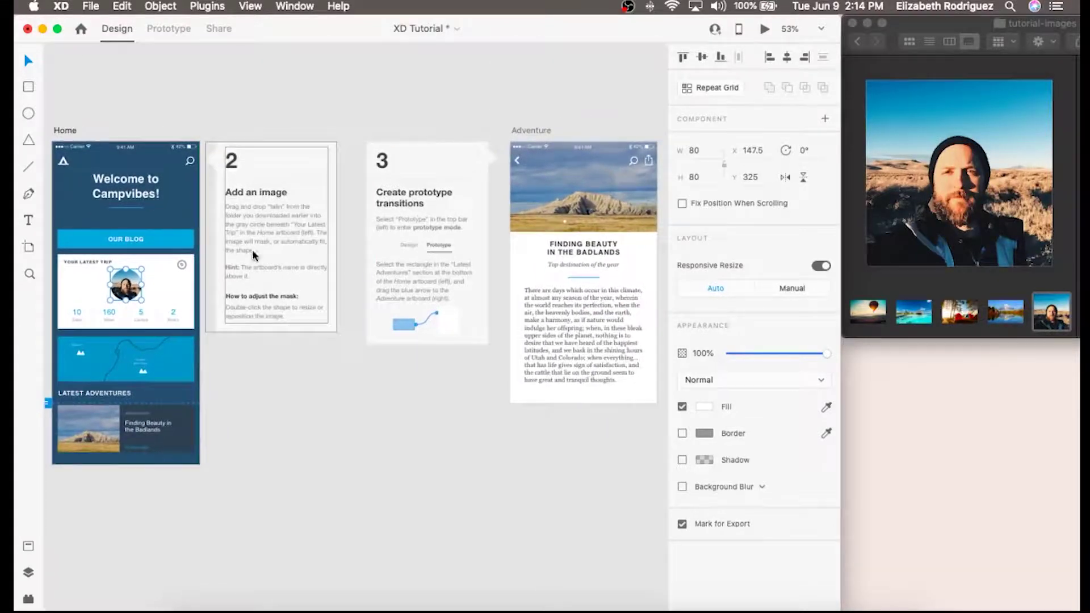
{"action": "scroll", "coordinate": [245, 249], "scroll_direction": "left", "scroll_amount": 2}
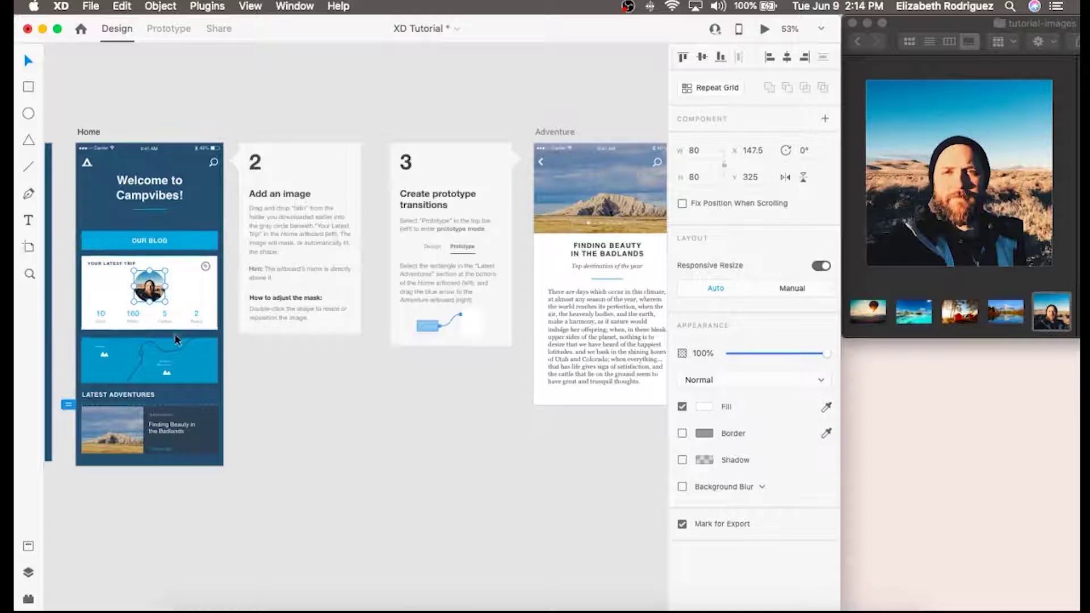
{"action": "left_click", "coordinate": [206, 427]}
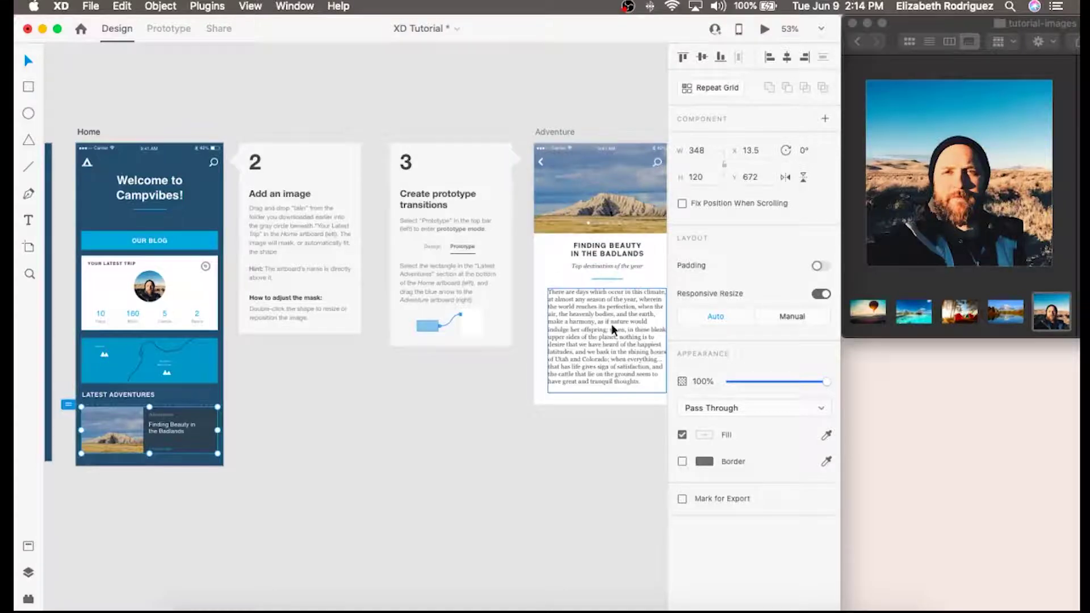
{"action": "left_click", "coordinate": [176, 25]}
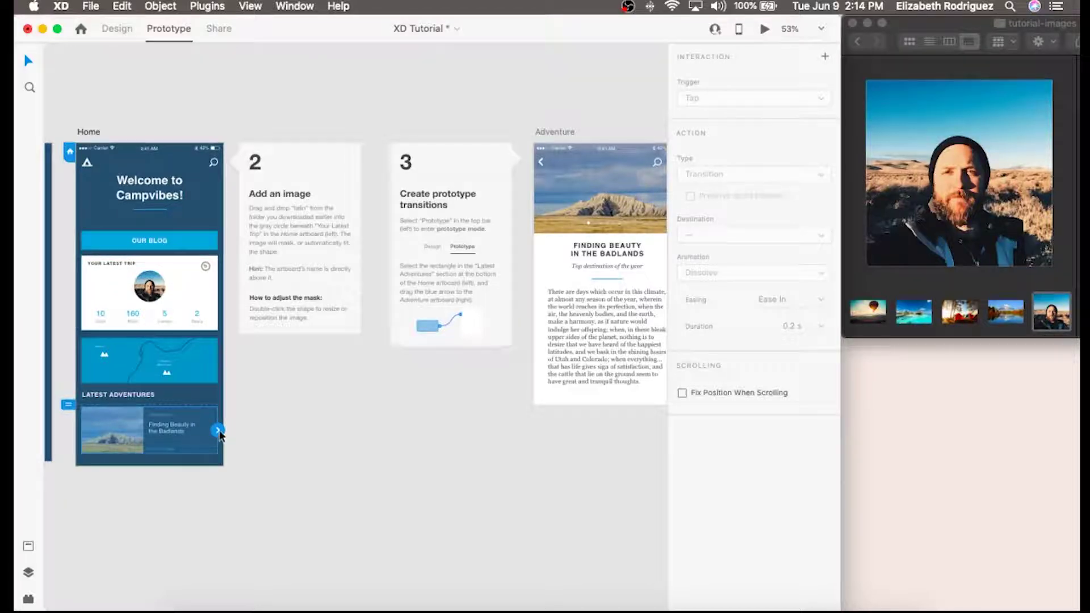
{"action": "left_click", "coordinate": [128, 31]}
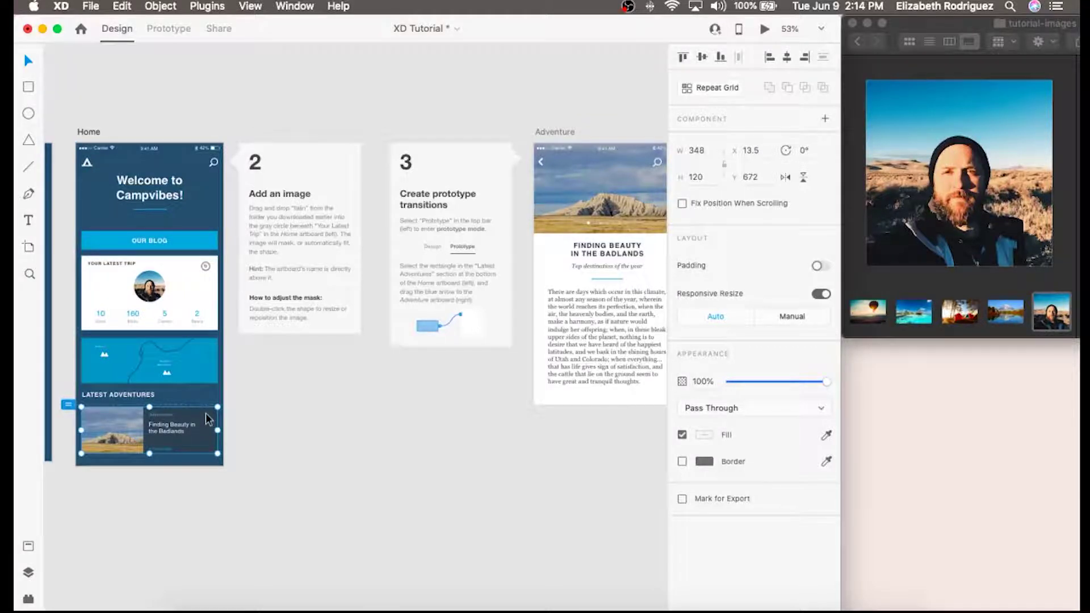
{"action": "left_click", "coordinate": [166, 29]}
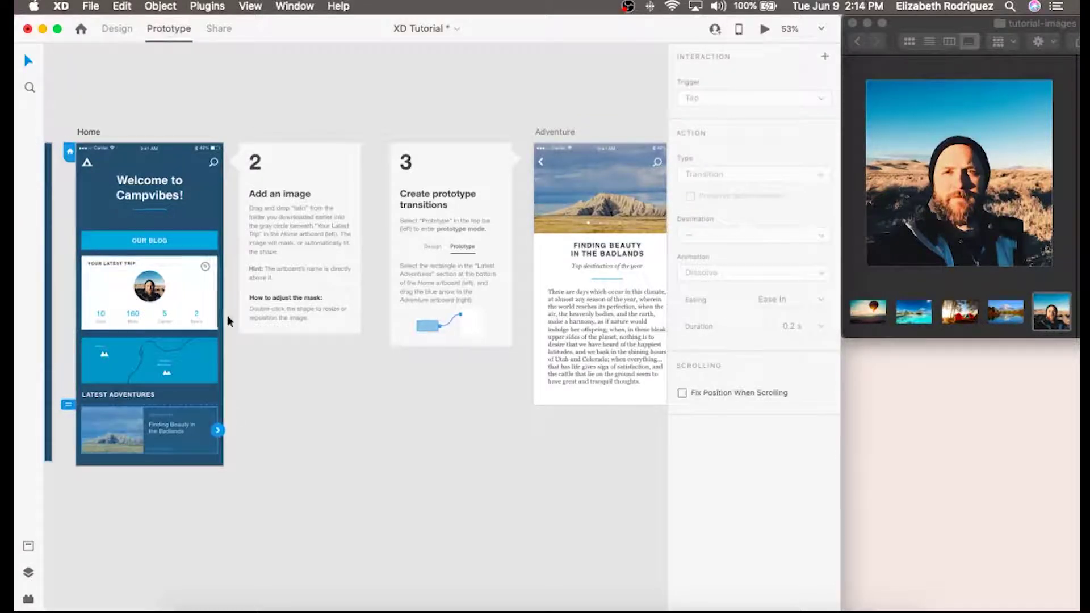
{"action": "left_click_drag", "start_coordinate": [219, 434], "coordinate": [534, 299]}
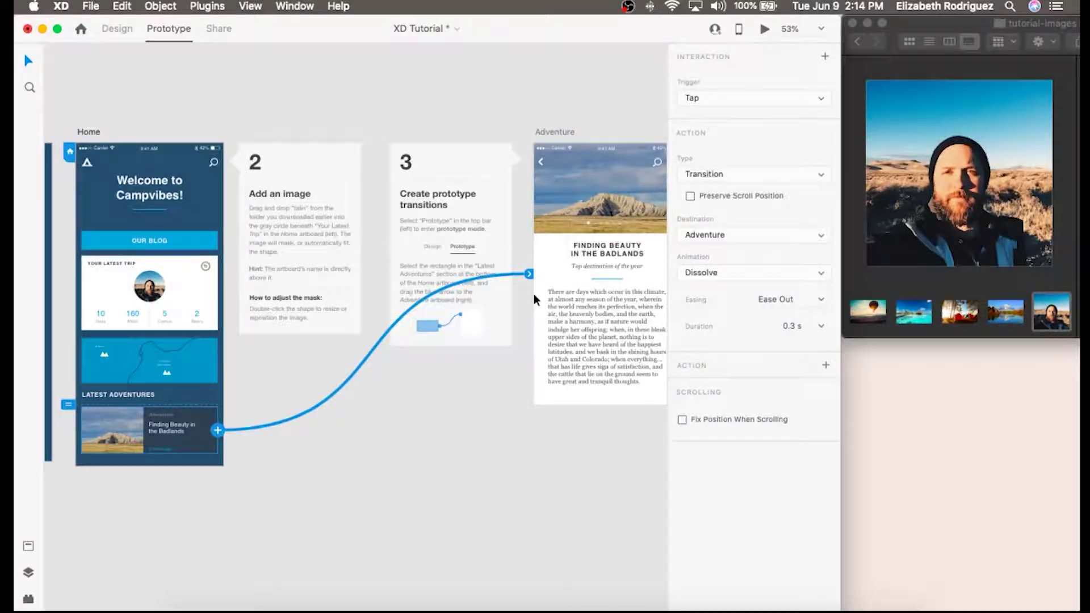
- Preview the prototype, follow the Latest Adventures card to the Adventure screen, and close the preview
{"action": "scroll", "coordinate": [559, 308], "scroll_direction": "right", "scroll_amount": 3}
{"action": "scroll", "coordinate": [559, 308], "scroll_direction": "right", "scroll_amount": 2}
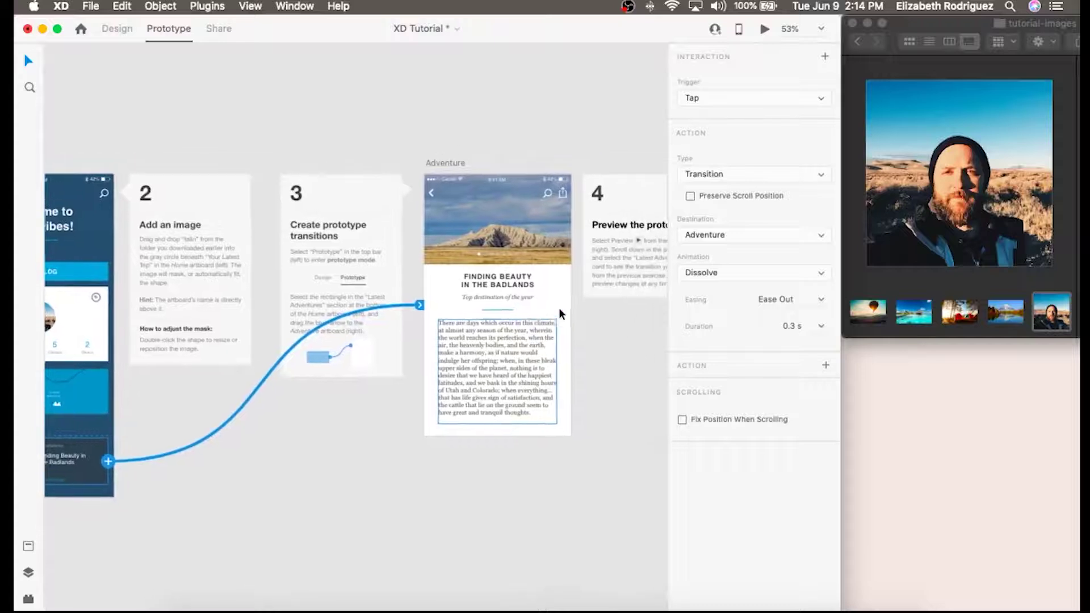
{"action": "left_click", "coordinate": [764, 36]}
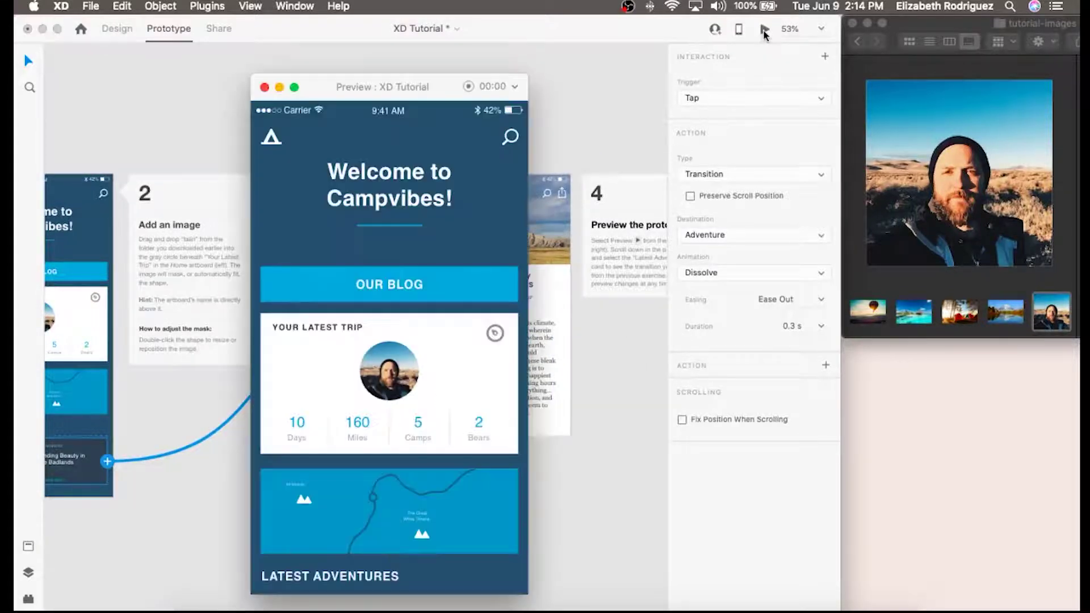
{"action": "scroll", "coordinate": [317, 372], "scroll_direction": "down", "scroll_amount": 3}
{"action": "scroll", "coordinate": [318, 373], "scroll_direction": "down", "scroll_amount": 2}
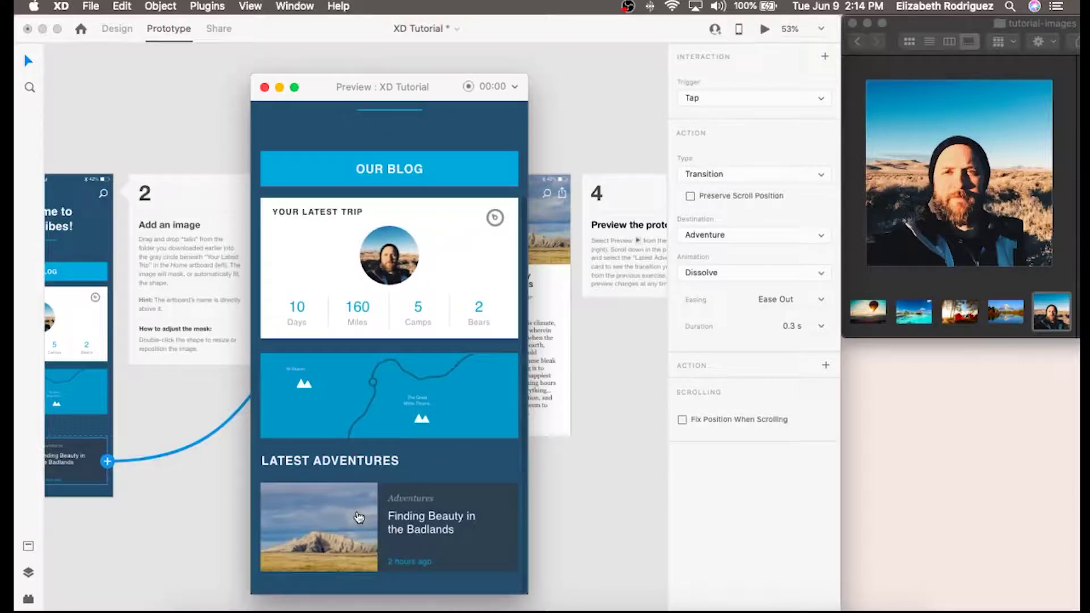
{"action": "left_click", "coordinate": [357, 519]}
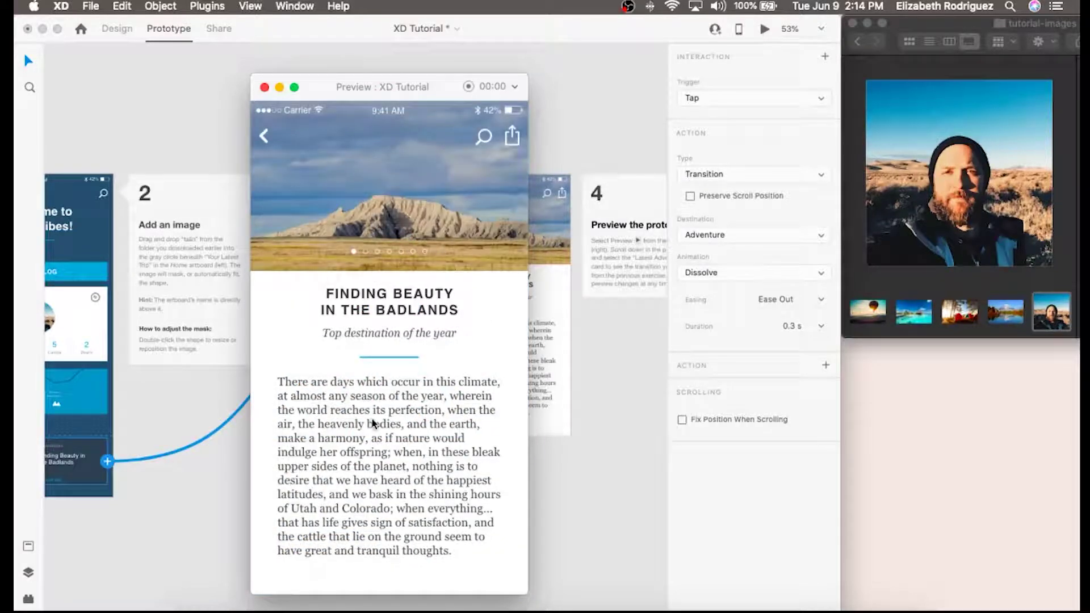
{"action": "left_click", "coordinate": [264, 88]}
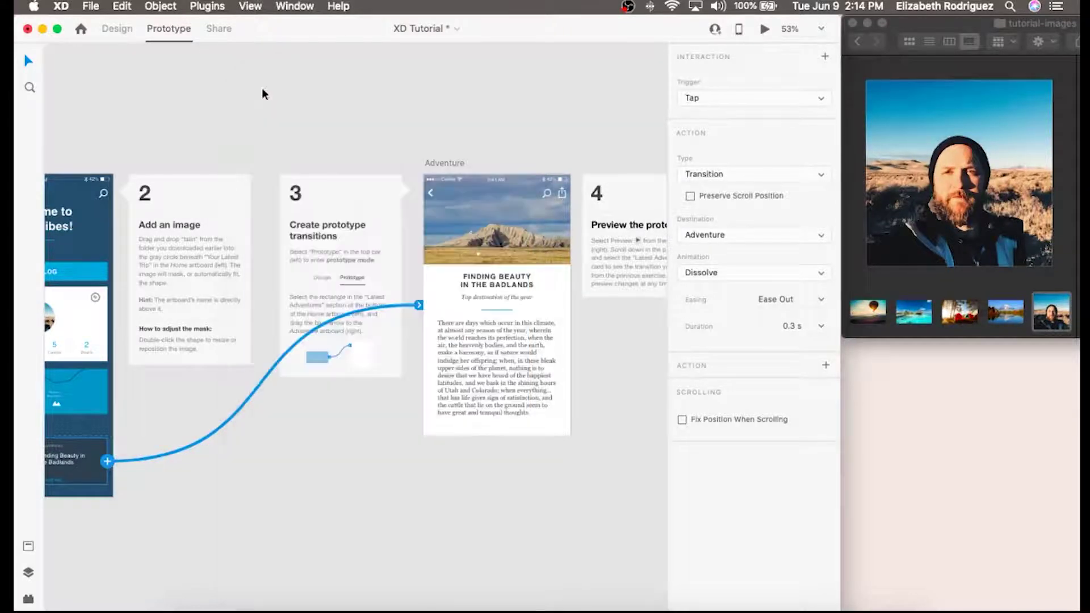
- In Design mode, turn the Adventure Posts card on the Blog artboard into a Repeat Grid extended downward to five items, about 714 px tall
{"action": "scroll", "coordinate": [451, 263], "scroll_direction": "right", "scroll_amount": 5}
{"action": "scroll", "coordinate": [451, 263], "scroll_direction": "right", "scroll_amount": 10}
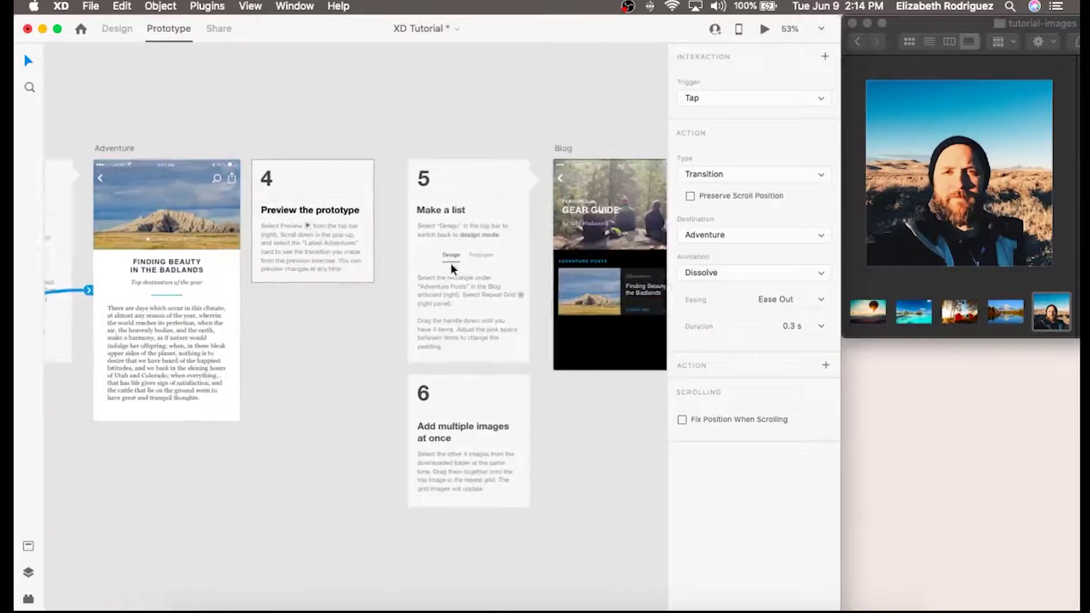
{"action": "scroll", "coordinate": [451, 264], "scroll_direction": "right", "scroll_amount": 2}
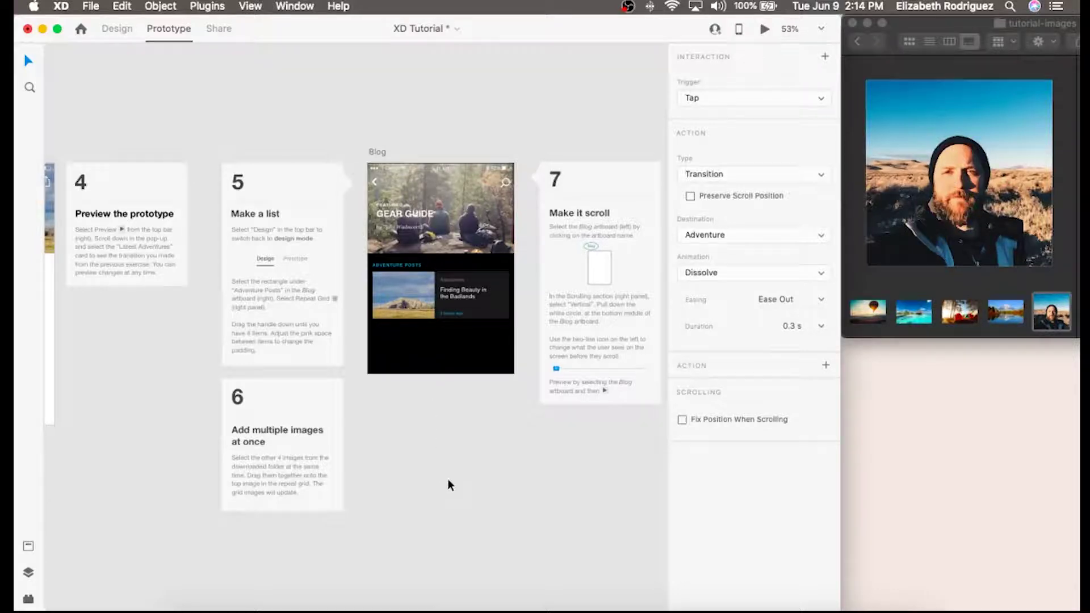
{"action": "left_click", "coordinate": [496, 303]}
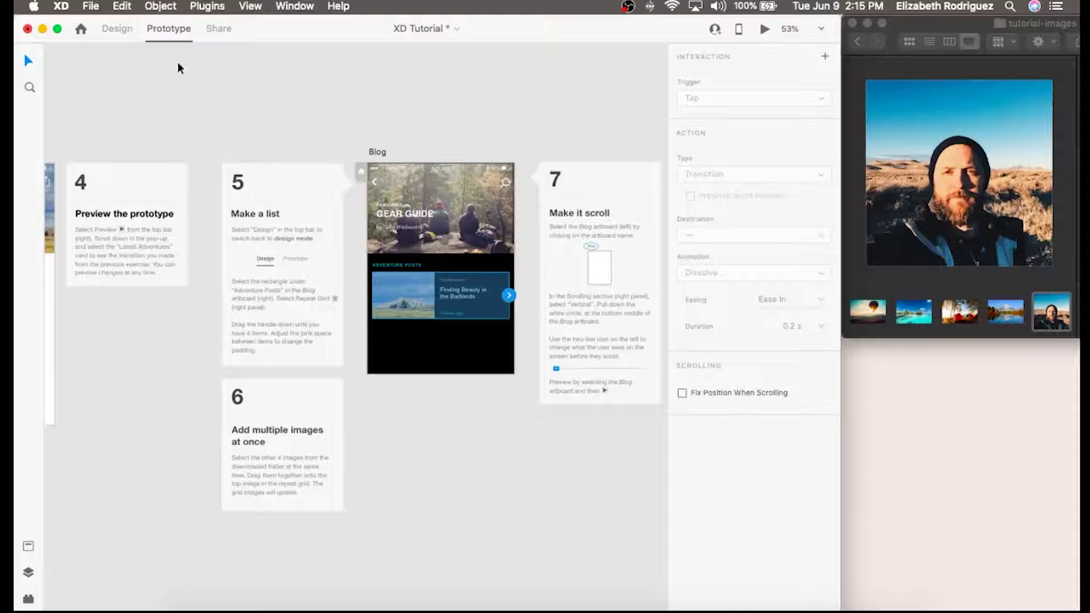
{"action": "left_click", "coordinate": [122, 29]}
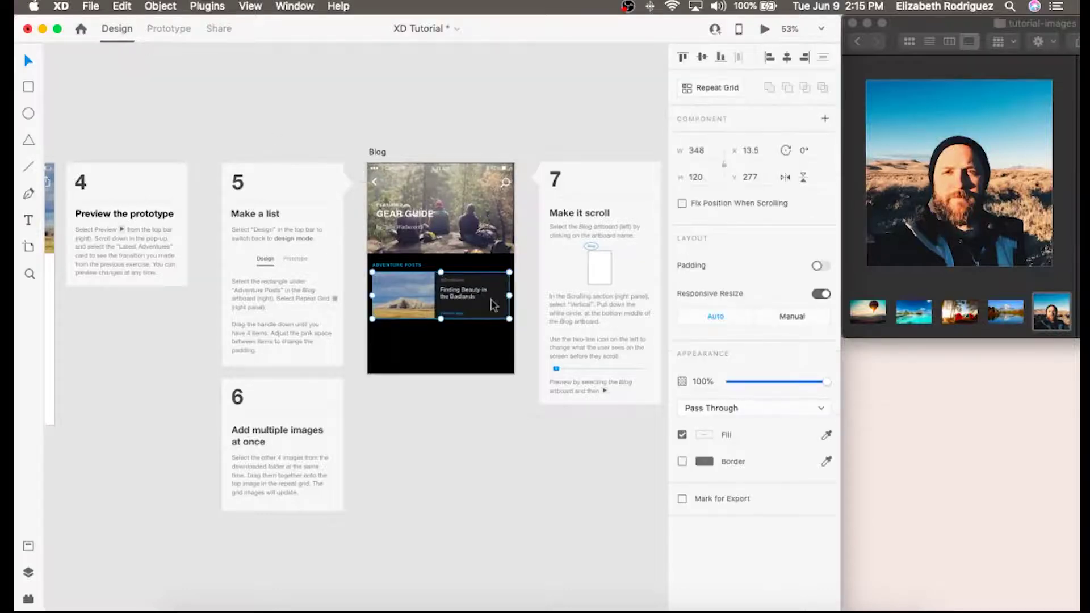
{"action": "left_click", "coordinate": [709, 90]}
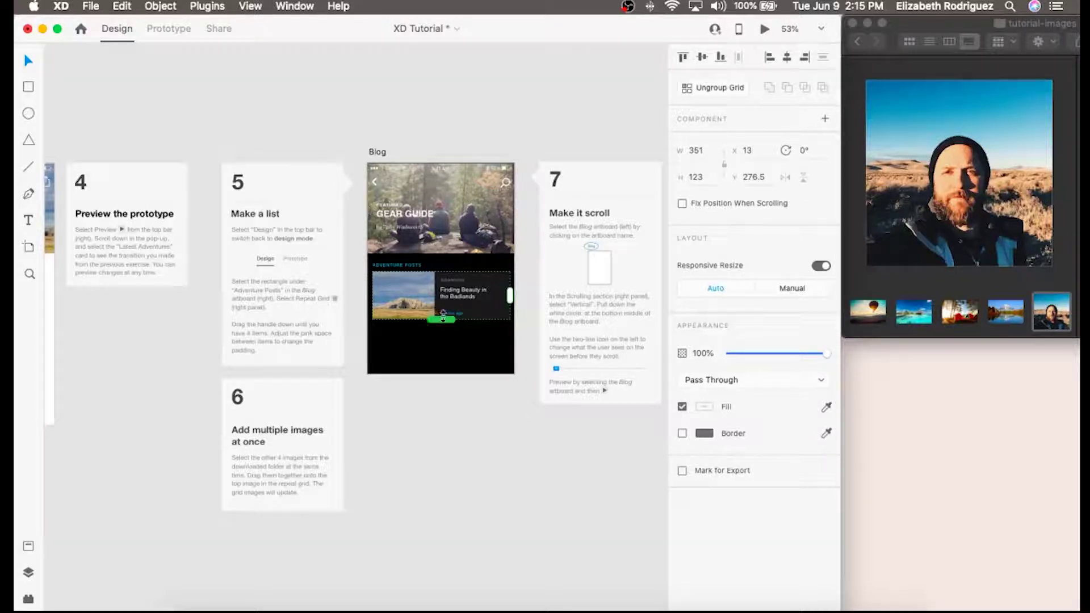
{"action": "left_click_drag", "start_coordinate": [444, 318], "coordinate": [450, 551]}
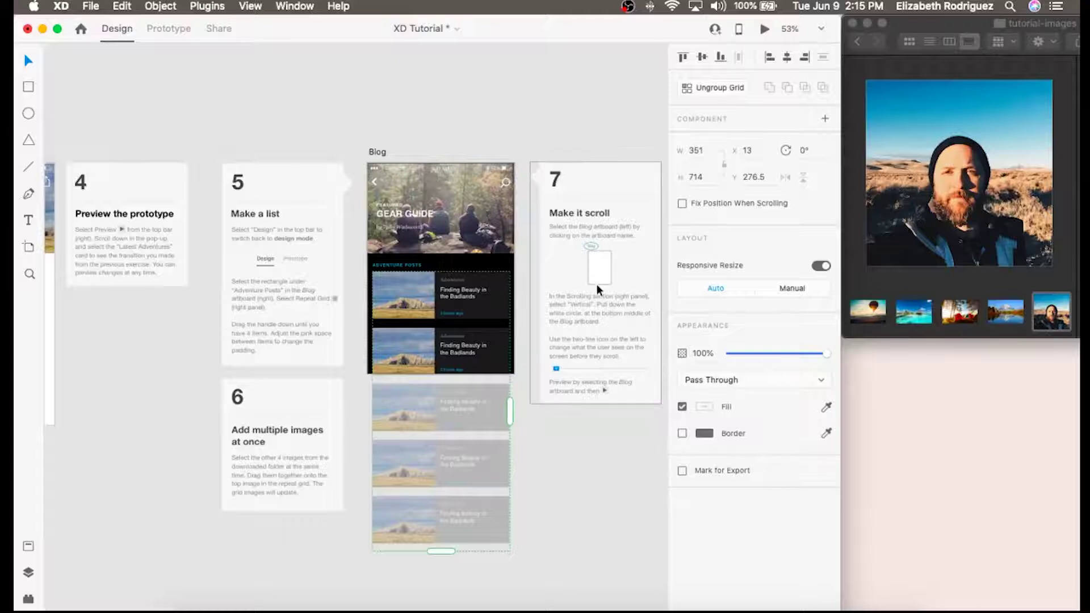
- Extend the Blog artboard downward to about 991 px tall so it contains all five Adventure Posts items
{"action": "scroll", "coordinate": [597, 287], "scroll_direction": "right", "scroll_amount": 3}
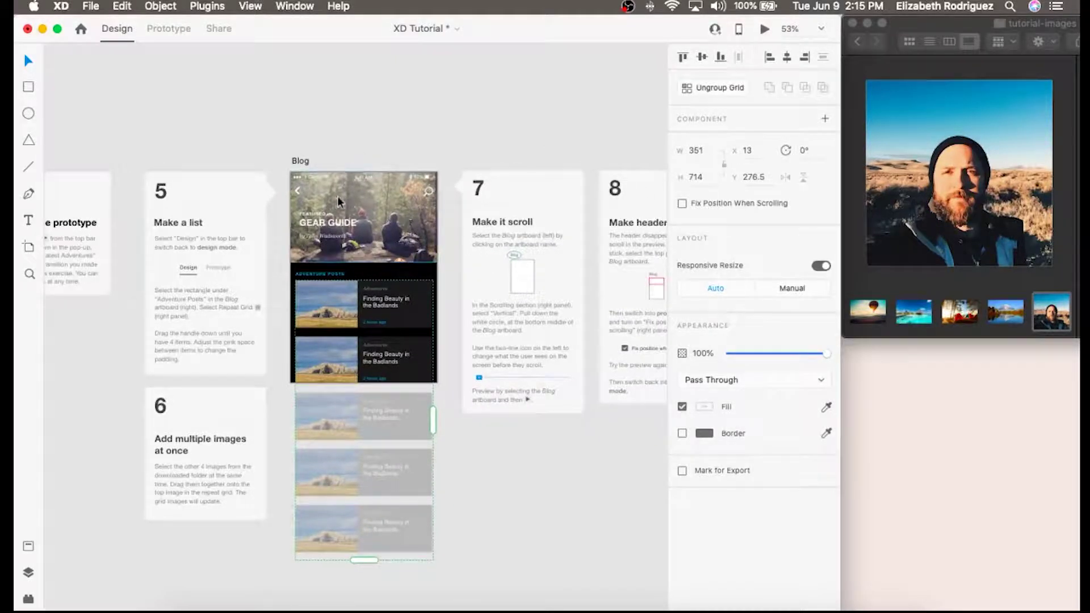
{"action": "left_click", "coordinate": [303, 160]}
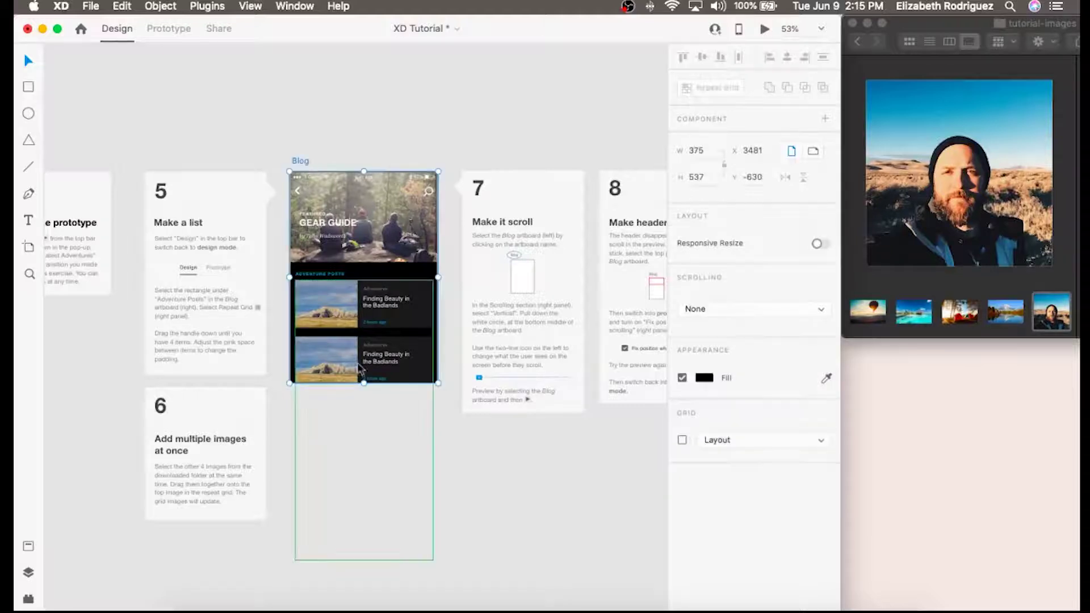
{"action": "left_click_drag", "start_coordinate": [363, 384], "coordinate": [359, 562]}
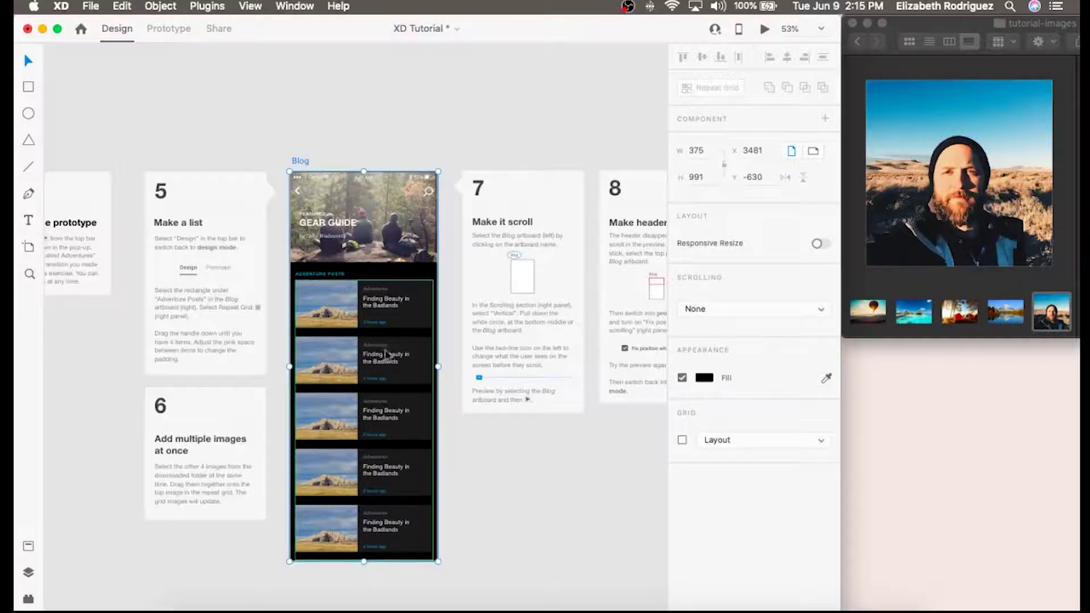
- Place the hot-air balloon photo in the second Adventure Posts item and the tropical beach photo in the third, using the tutorial-images folder
{"action": "left_click", "coordinate": [332, 350]}
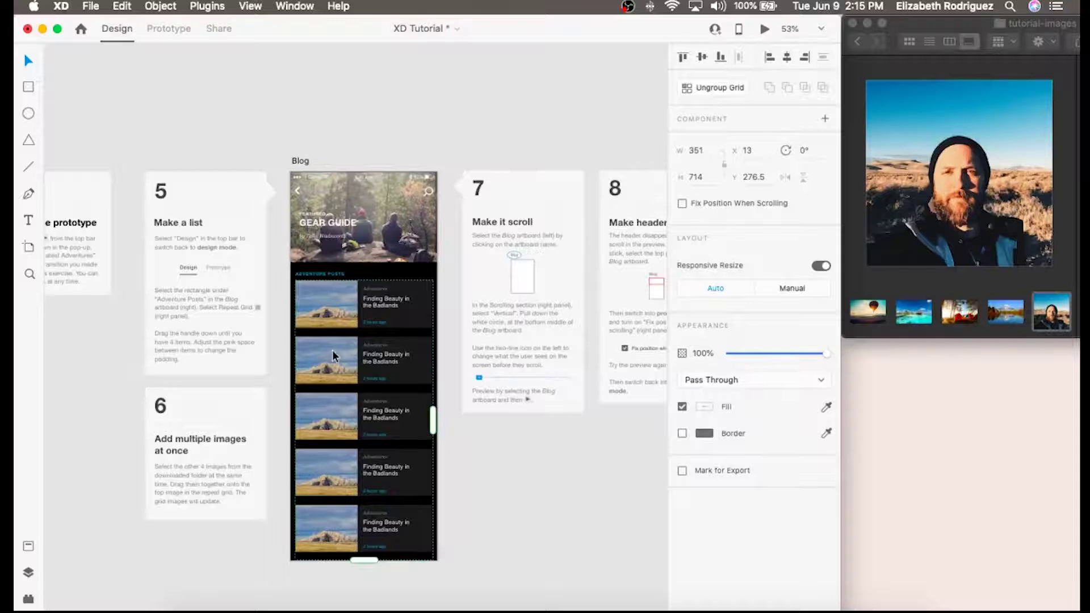
{"action": "double_click", "coordinate": [340, 366]}
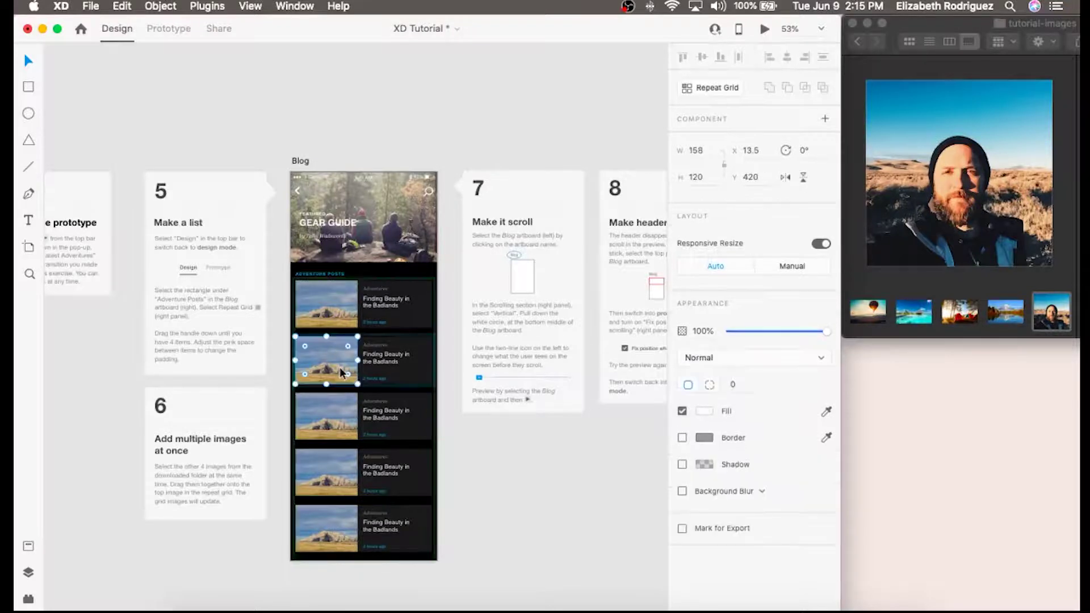
{"action": "left_click", "coordinate": [878, 318]}
{"action": "left_click_drag", "start_coordinate": [878, 318], "coordinate": [329, 369]}
{"action": "left_click", "coordinate": [331, 420]}
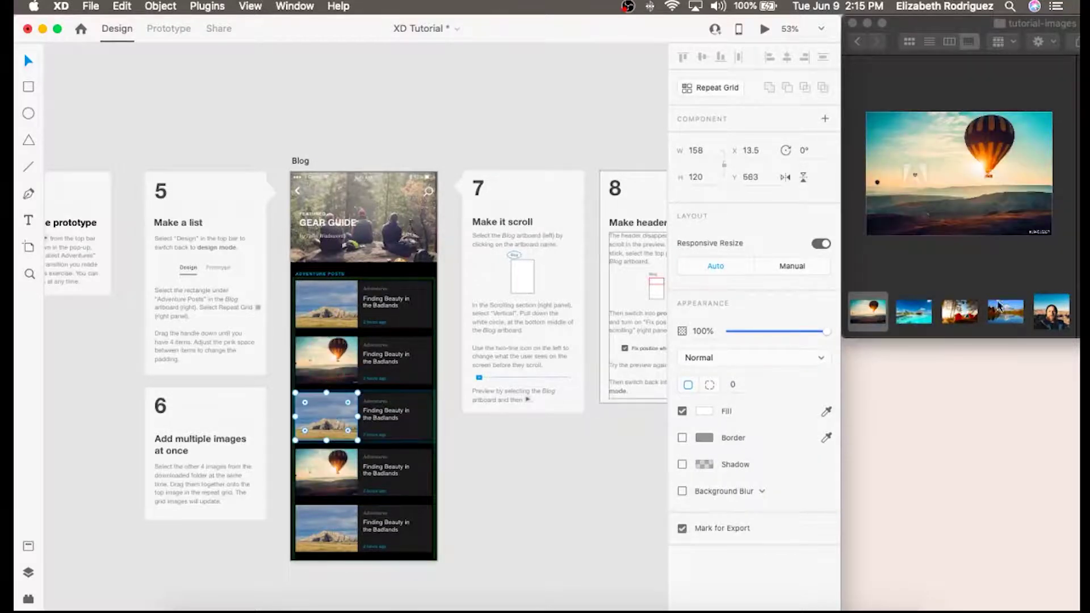
{"action": "left_click", "coordinate": [913, 312]}
{"action": "left_click_drag", "start_coordinate": [914, 311], "coordinate": [328, 416]}
- Place the camping tents photo in the fourth Adventure Posts item and the mountain lake photo in the fifth
{"action": "left_click", "coordinate": [339, 468]}
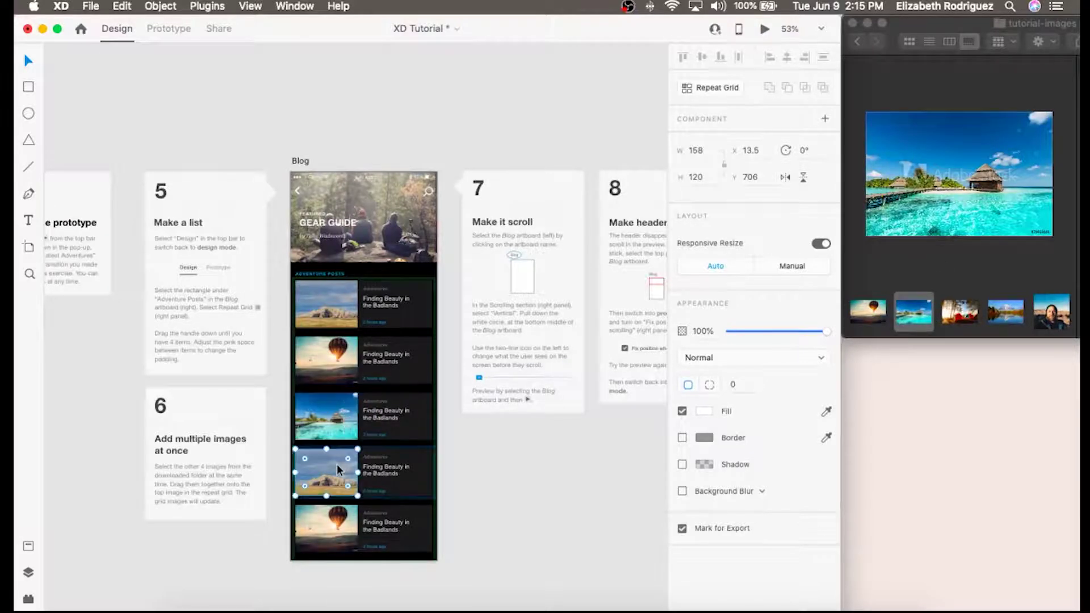
{"action": "left_click", "coordinate": [968, 307]}
{"action": "left_click_drag", "start_coordinate": [969, 307], "coordinate": [328, 472]}
{"action": "left_click", "coordinate": [336, 526]}
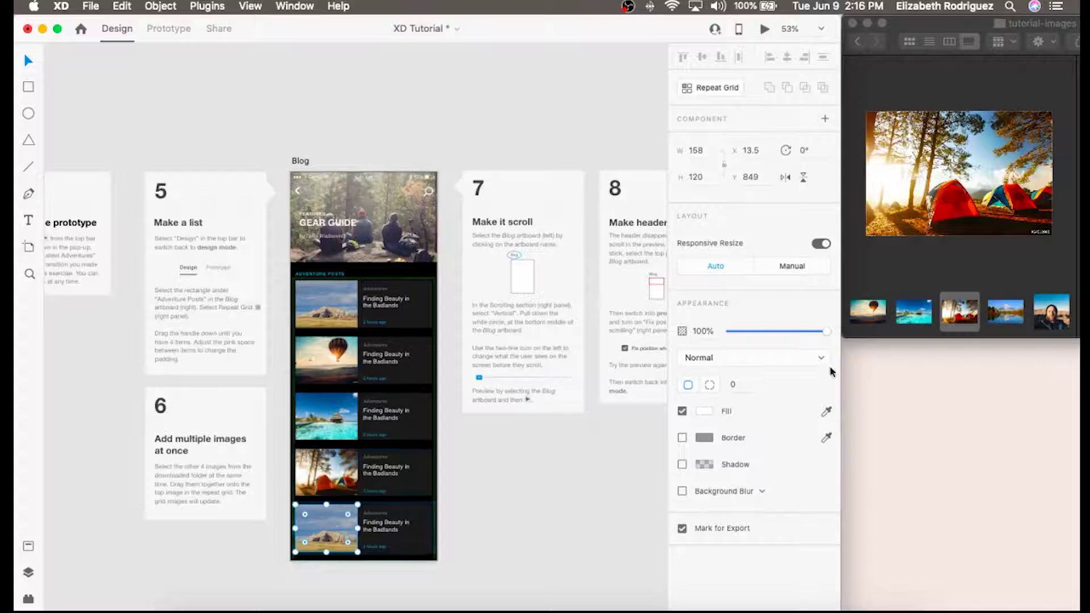
{"action": "left_click", "coordinate": [1006, 312]}
{"action": "left_click_drag", "start_coordinate": [1006, 311], "coordinate": [336, 527]}
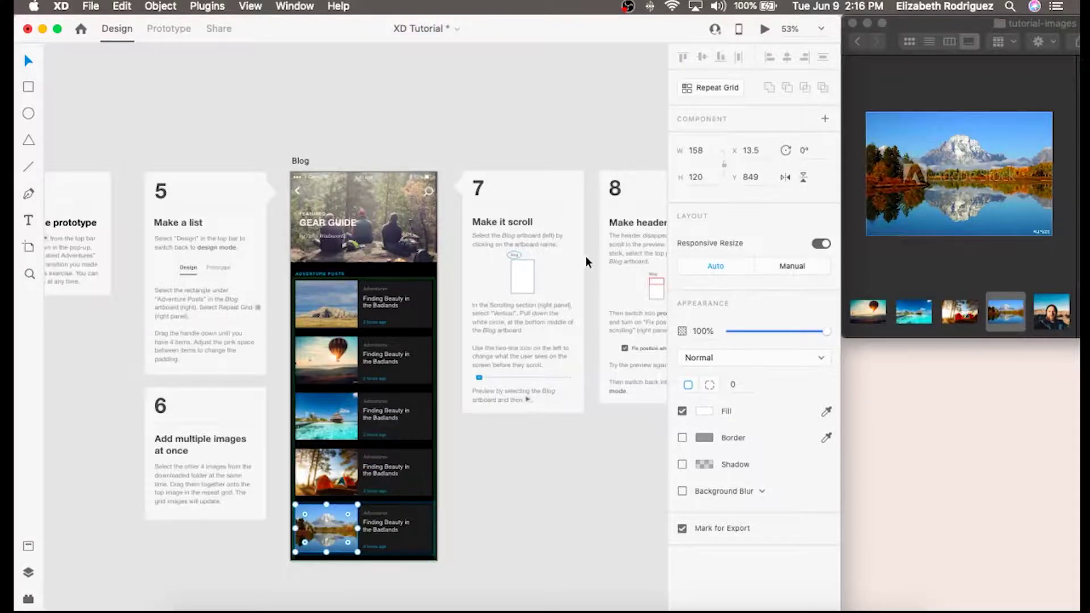
- Preview the Blog artboard, first as is and again with the whole artboard selected, closing the preview each time
{"action": "scroll", "coordinate": [586, 258], "scroll_direction": "right", "scroll_amount": 5}
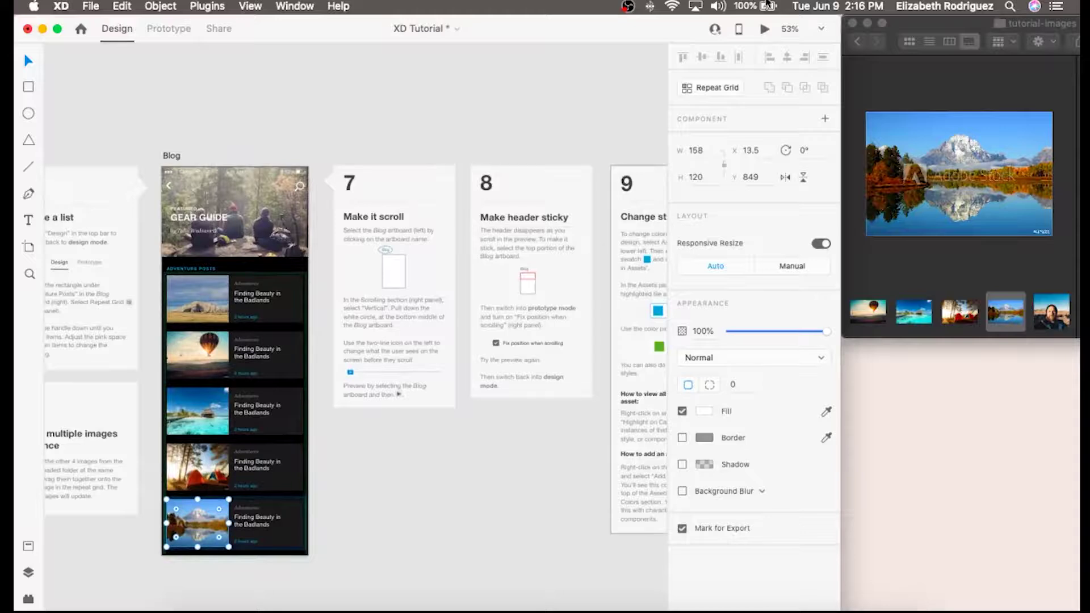
{"action": "left_click", "coordinate": [765, 28]}
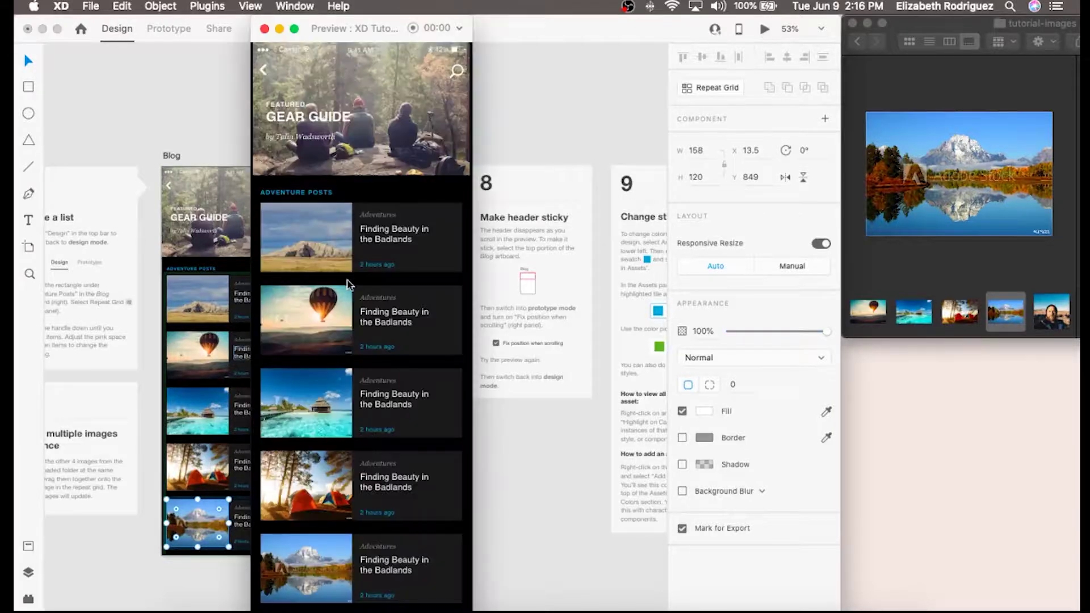
{"action": "left_click", "coordinate": [265, 29]}
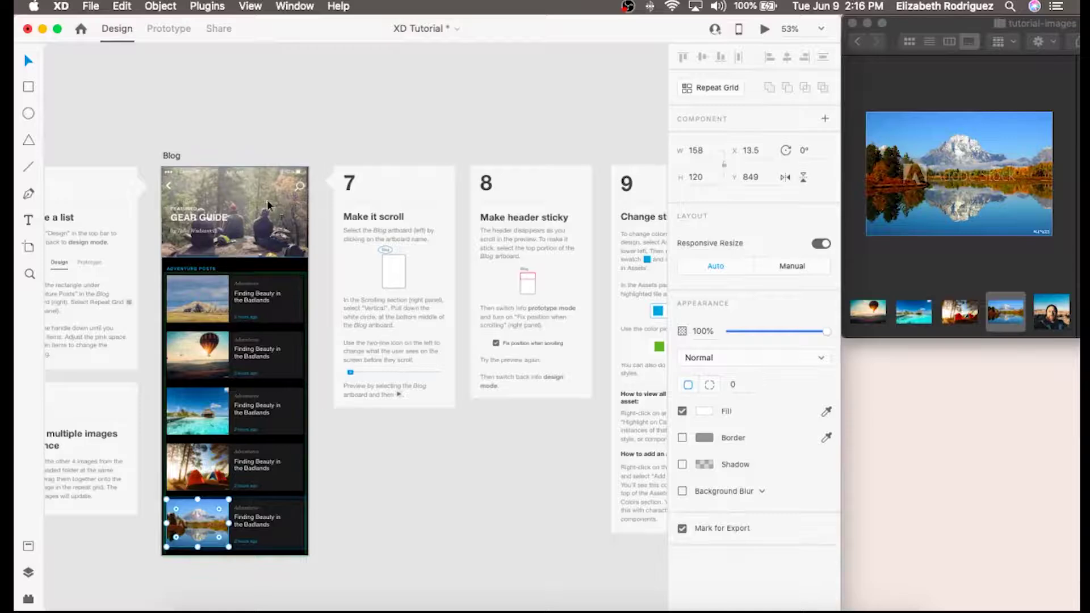
{"action": "left_click", "coordinate": [170, 156]}
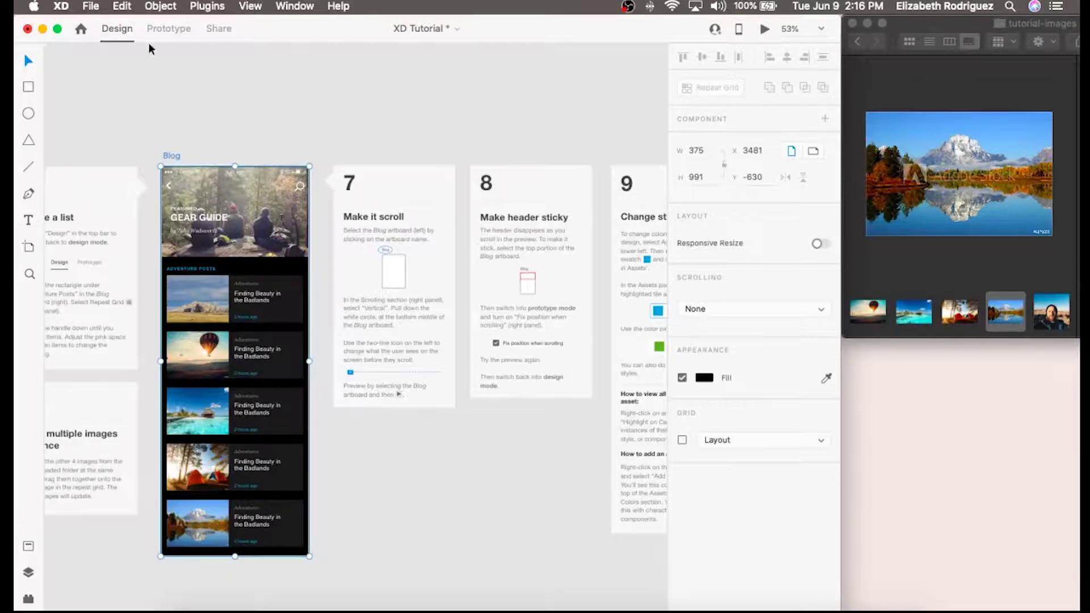
{"action": "left_click", "coordinate": [167, 29]}
{"action": "left_click", "coordinate": [115, 33]}
{"action": "left_click", "coordinate": [765, 30]}
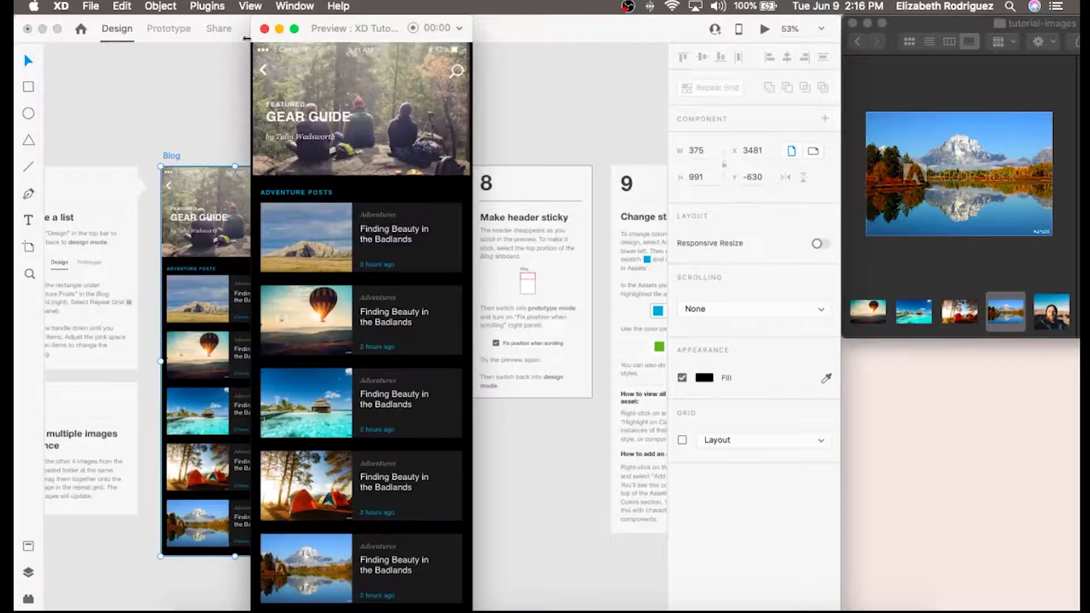
{"action": "left_click", "coordinate": [265, 28]}
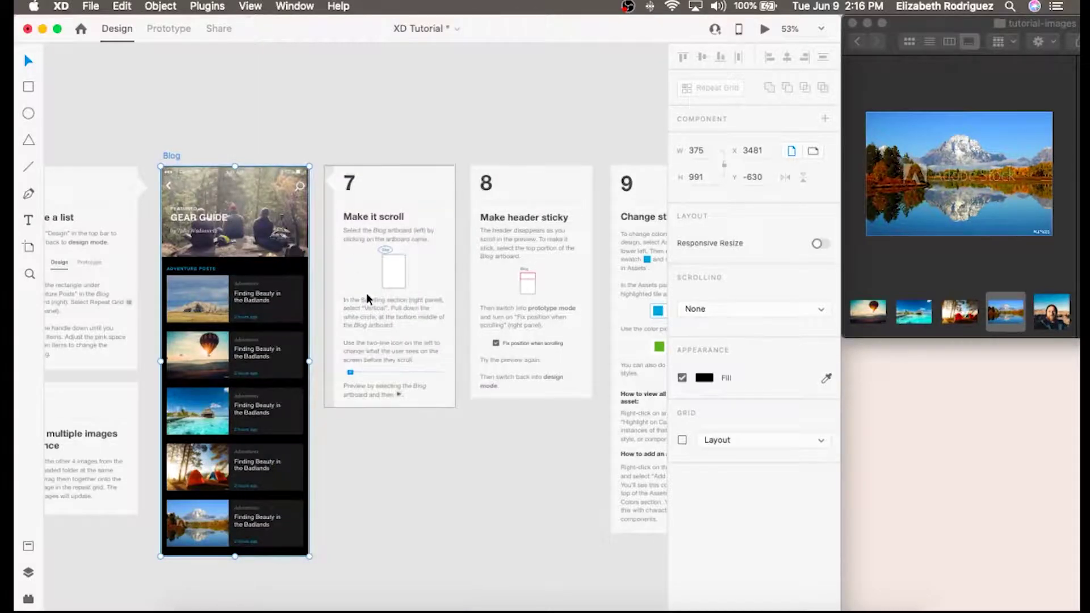
- Set the Blog artboard's scrolling to Vertical, then check it in the preview and close the preview
{"action": "scroll", "coordinate": [366, 293], "scroll_direction": "left", "scroll_amount": 3}
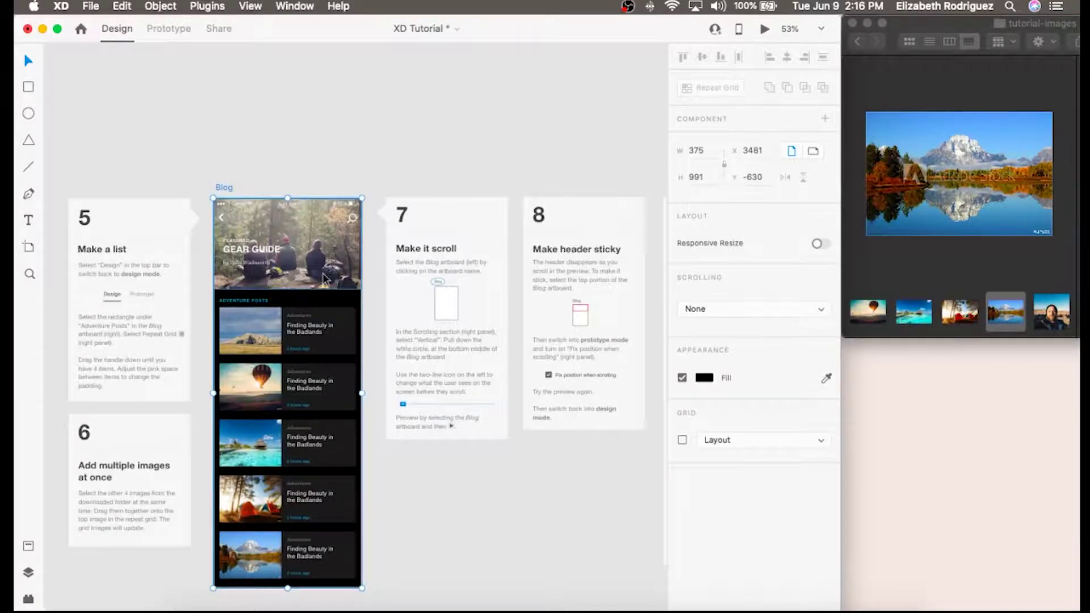
{"action": "left_click", "coordinate": [777, 311]}
{"action": "left_click", "coordinate": [744, 318]}
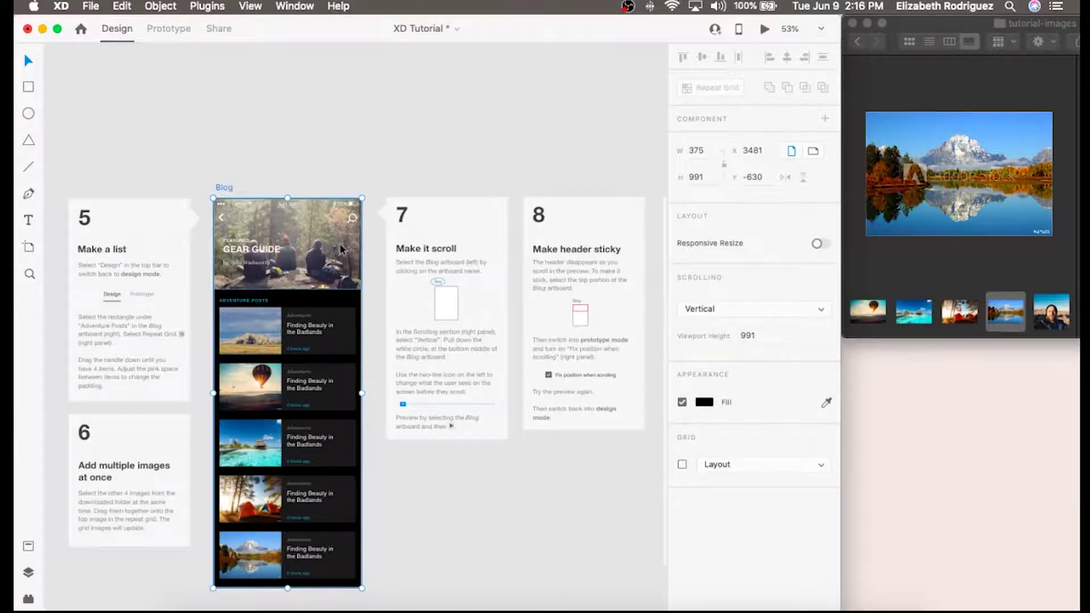
{"action": "left_click", "coordinate": [765, 29]}
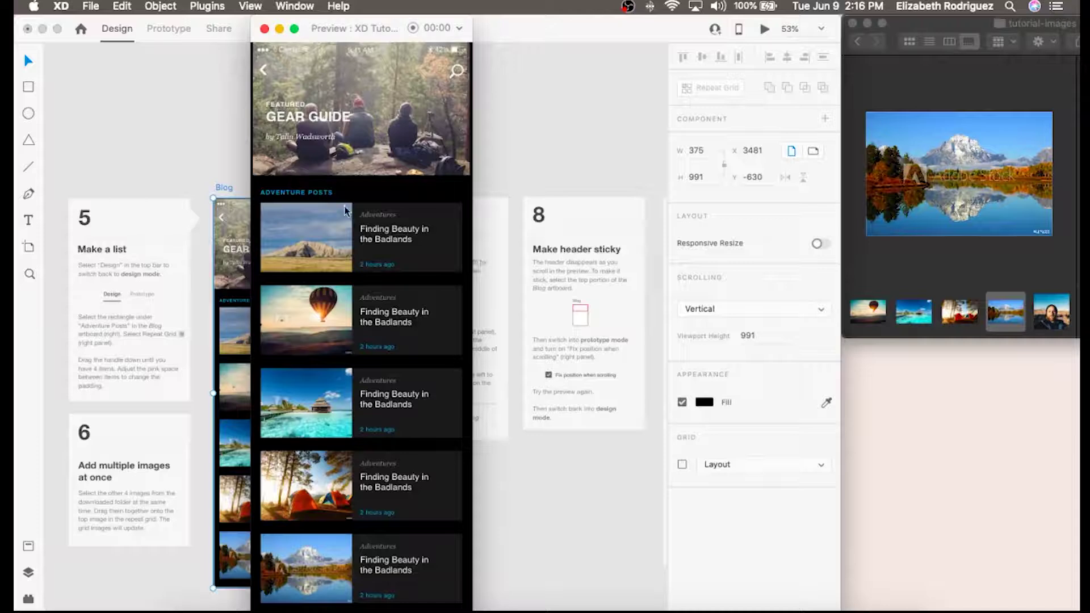
{"action": "left_click", "coordinate": [263, 29]}
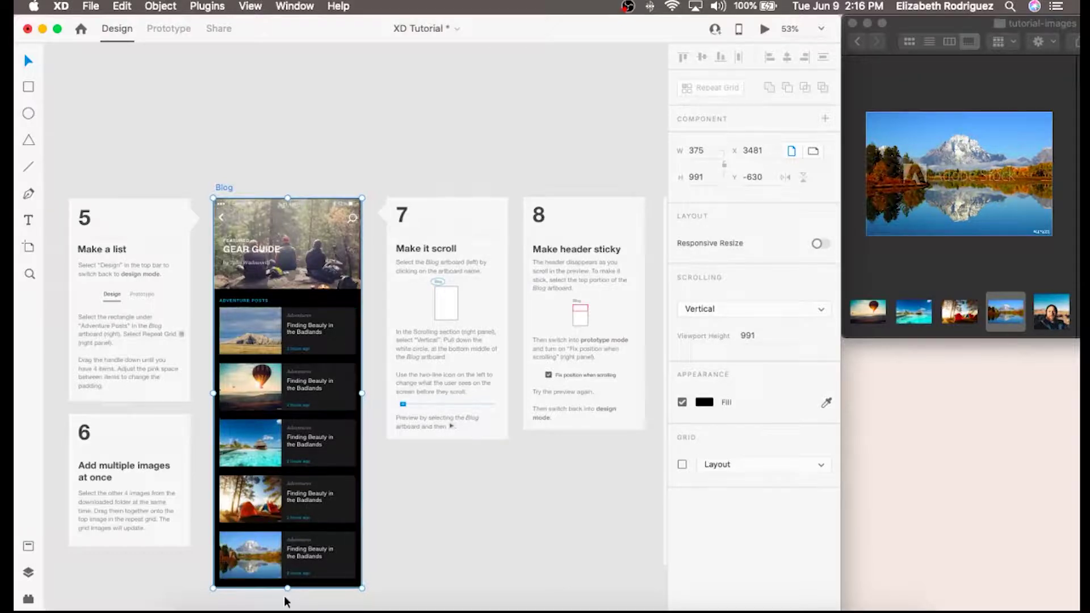
- Shorten the Blog artboard to about 549 px tall and reapply Vertical scrolling by switching it to None and back
{"action": "left_click_drag", "start_coordinate": [287, 588], "coordinate": [277, 412]}
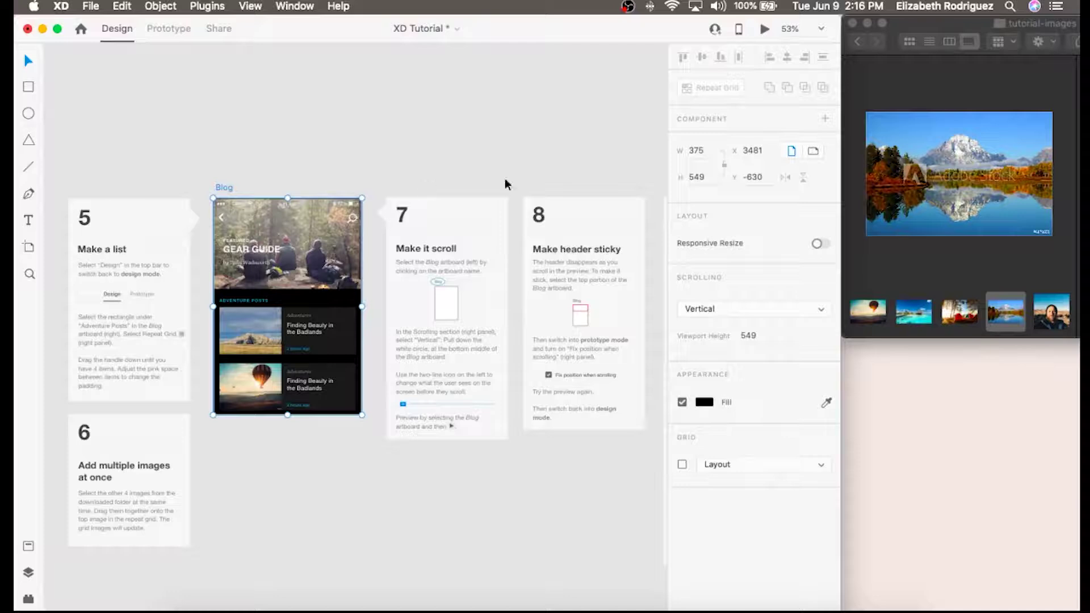
{"action": "left_click", "coordinate": [761, 314]}
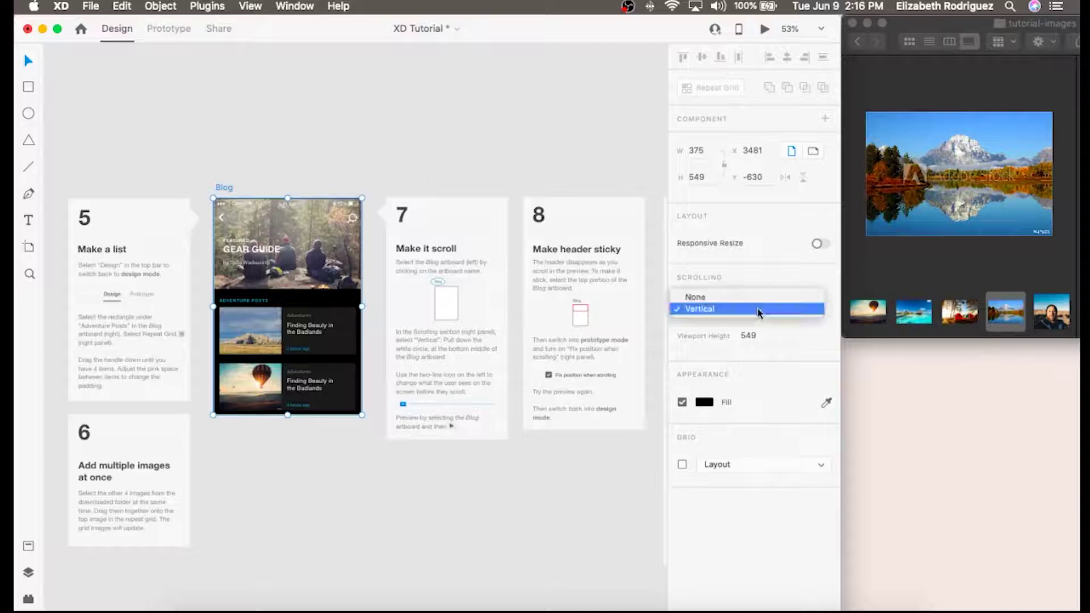
{"action": "left_click", "coordinate": [727, 296]}
{"action": "left_click", "coordinate": [727, 305]}
{"action": "left_click", "coordinate": [727, 319]}
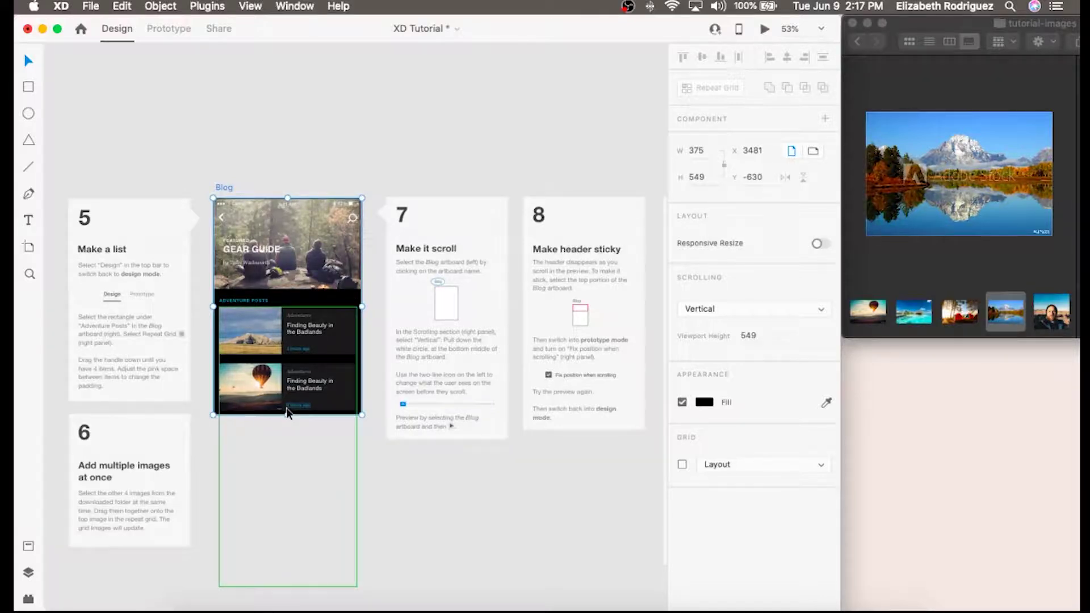
- Extend the Blog artboard to about 994 px tall below the viewport line and test its scrolling in the preview
{"action": "left_click_drag", "start_coordinate": [288, 415], "coordinate": [288, 588]}
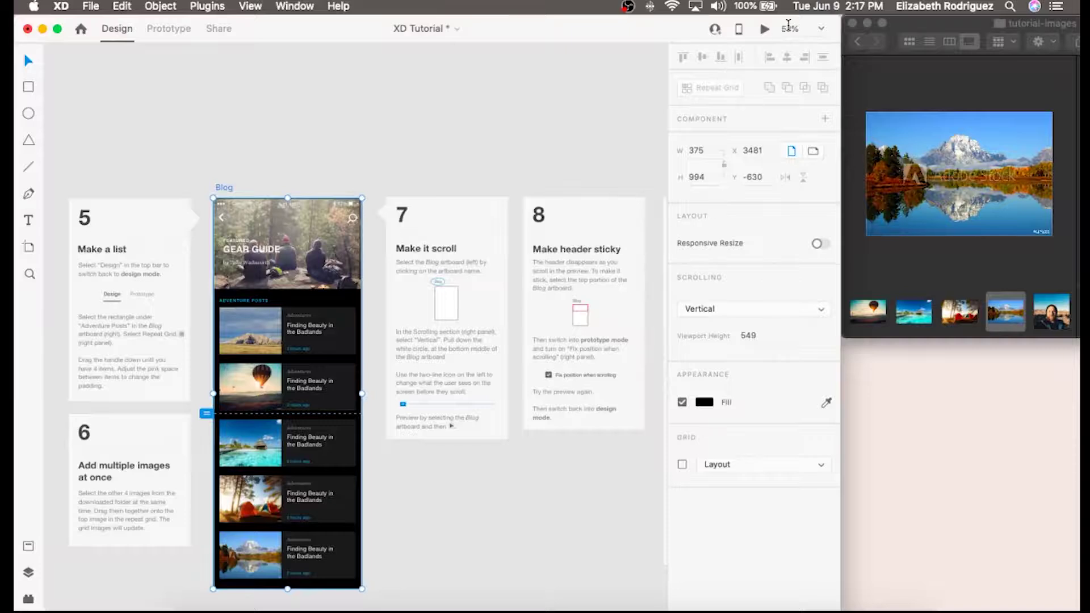
{"action": "left_click", "coordinate": [765, 29]}
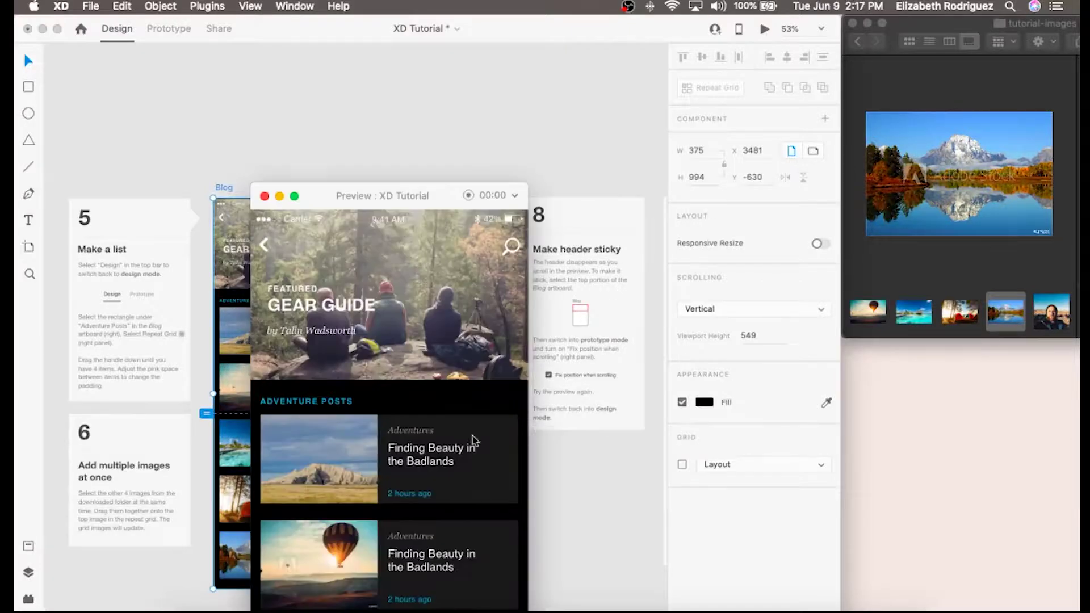
{"action": "scroll", "coordinate": [447, 451], "scroll_direction": "down", "scroll_amount": 5}
{"action": "scroll", "coordinate": [448, 451], "scroll_direction": "up", "scroll_amount": 5}
{"action": "scroll", "coordinate": [448, 453], "scroll_direction": "down", "scroll_amount": 10}
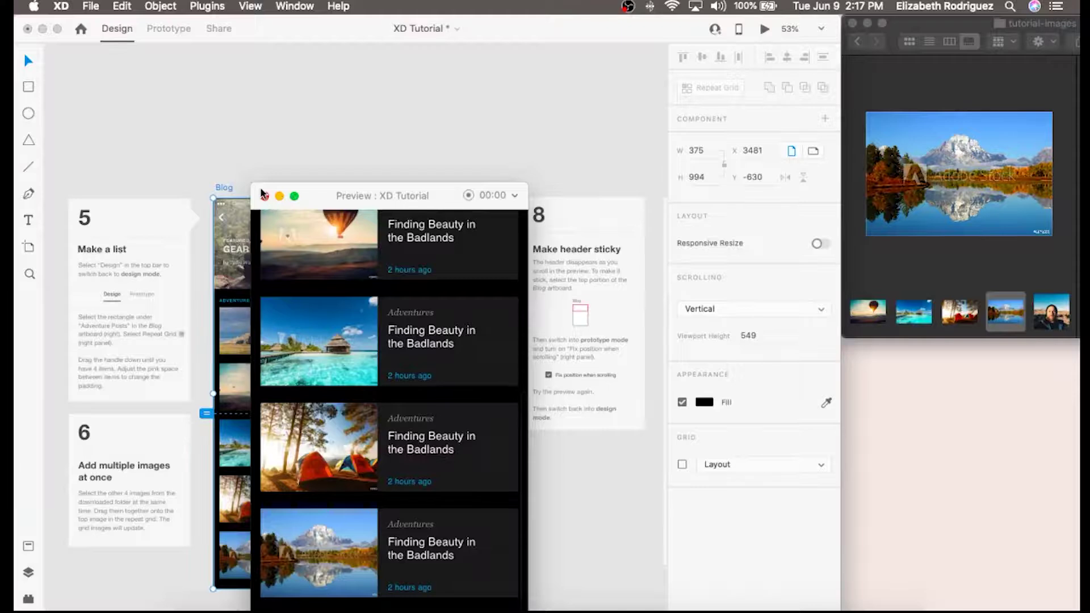
{"action": "left_click", "coordinate": [264, 195]}
- Preview the Blog artboard again, scroll the post list down and up to examine how the header behaves, and close the preview
{"action": "scroll", "coordinate": [488, 303], "scroll_direction": "right", "scroll_amount": 4}
{"action": "scroll", "coordinate": [488, 303], "scroll_direction": "down", "scroll_amount": 2}
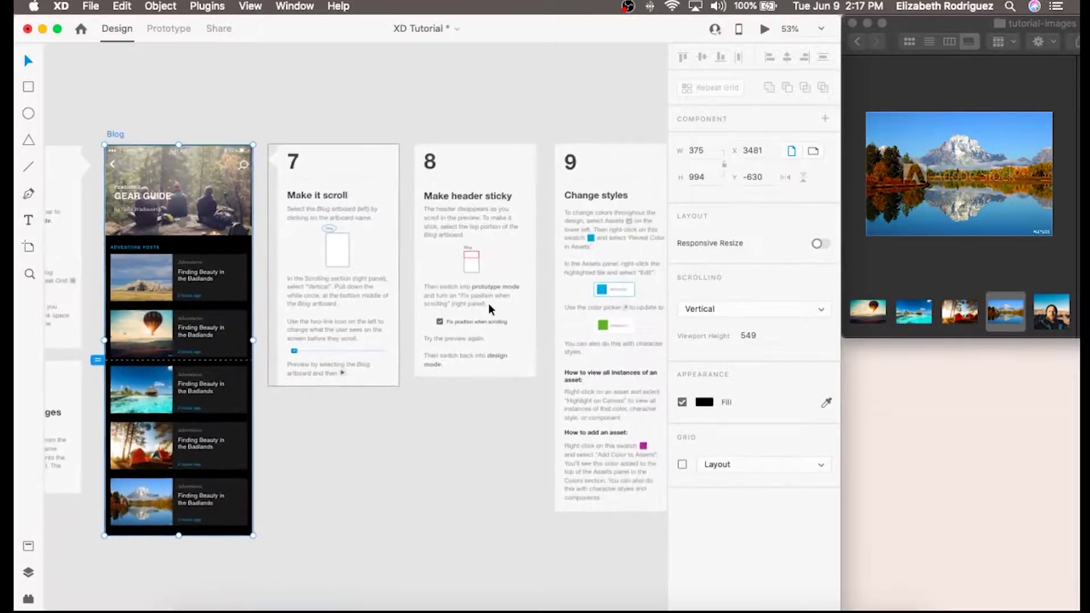
{"action": "left_click", "coordinate": [765, 29]}
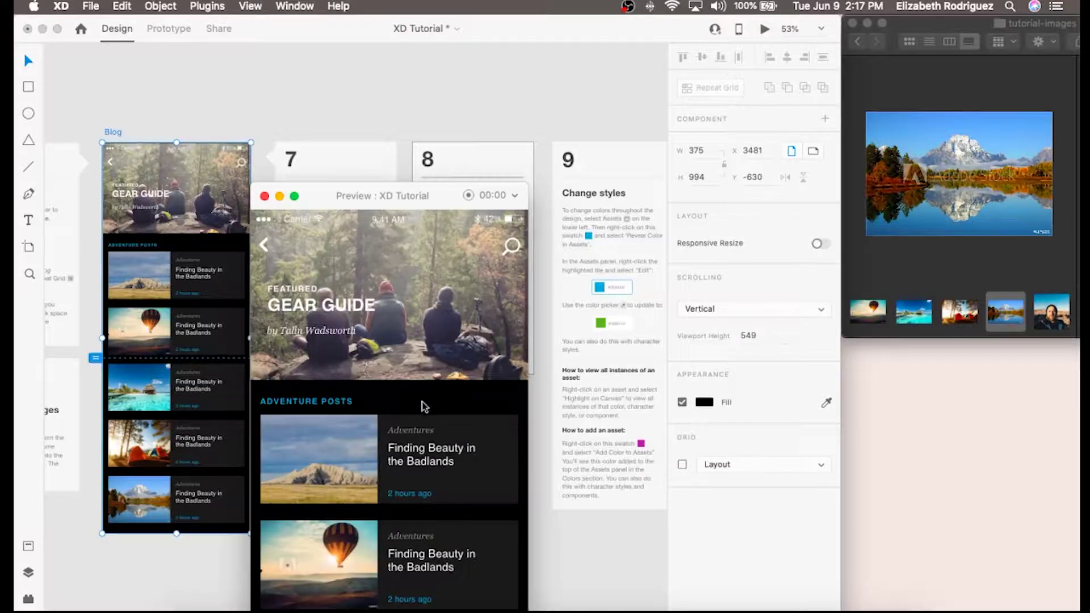
{"action": "scroll", "coordinate": [411, 498], "scroll_direction": "down", "scroll_amount": 3}
{"action": "scroll", "coordinate": [438, 324], "scroll_direction": "up", "scroll_amount": 3}
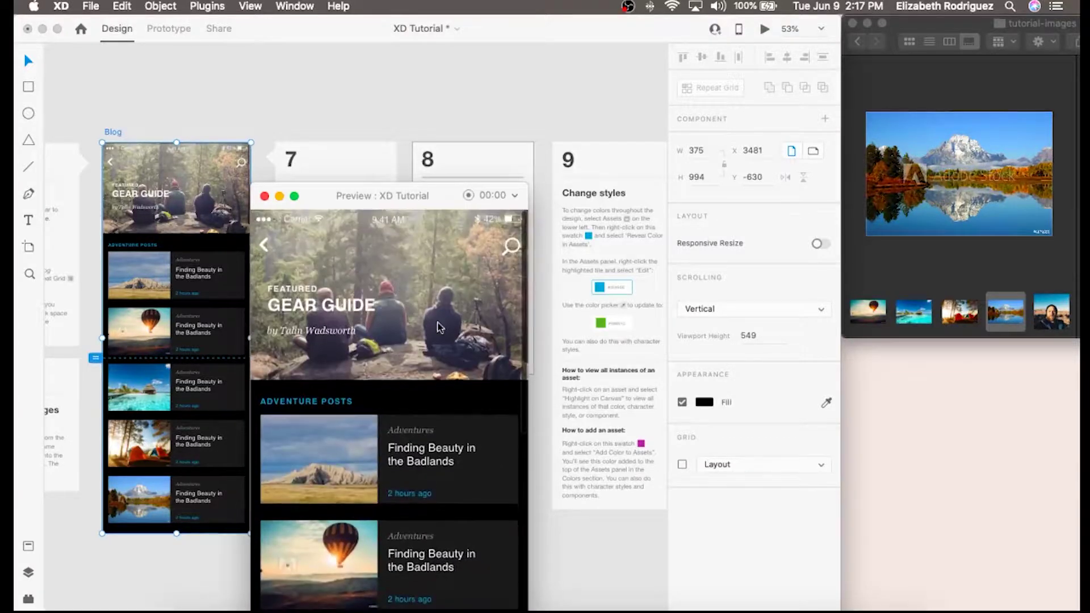
{"action": "scroll", "coordinate": [400, 492], "scroll_direction": "down", "scroll_amount": 5}
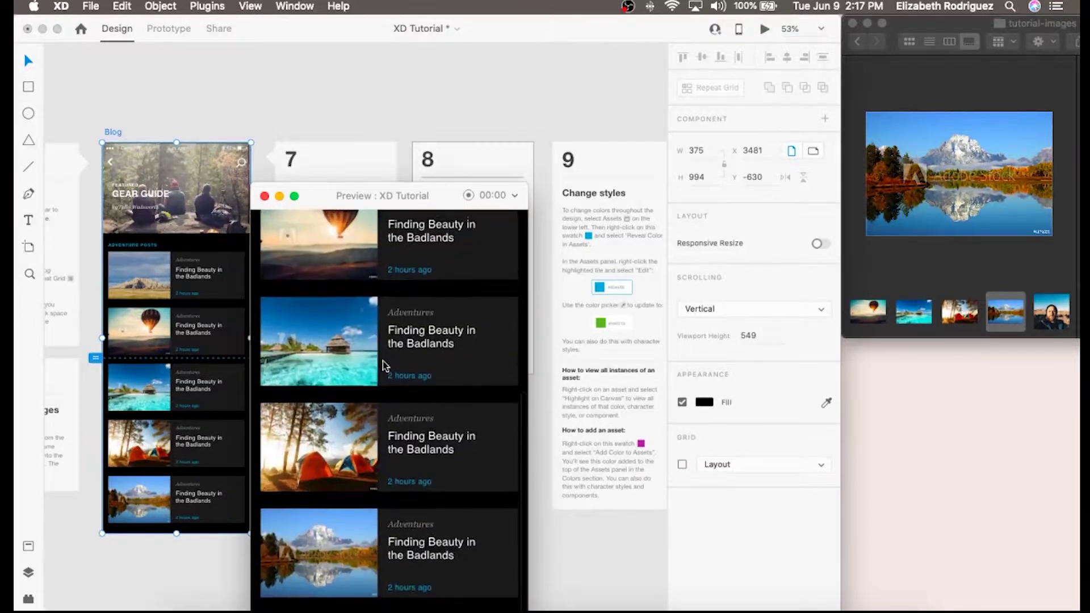
{"action": "scroll", "coordinate": [385, 367], "scroll_direction": "up", "scroll_amount": 8}
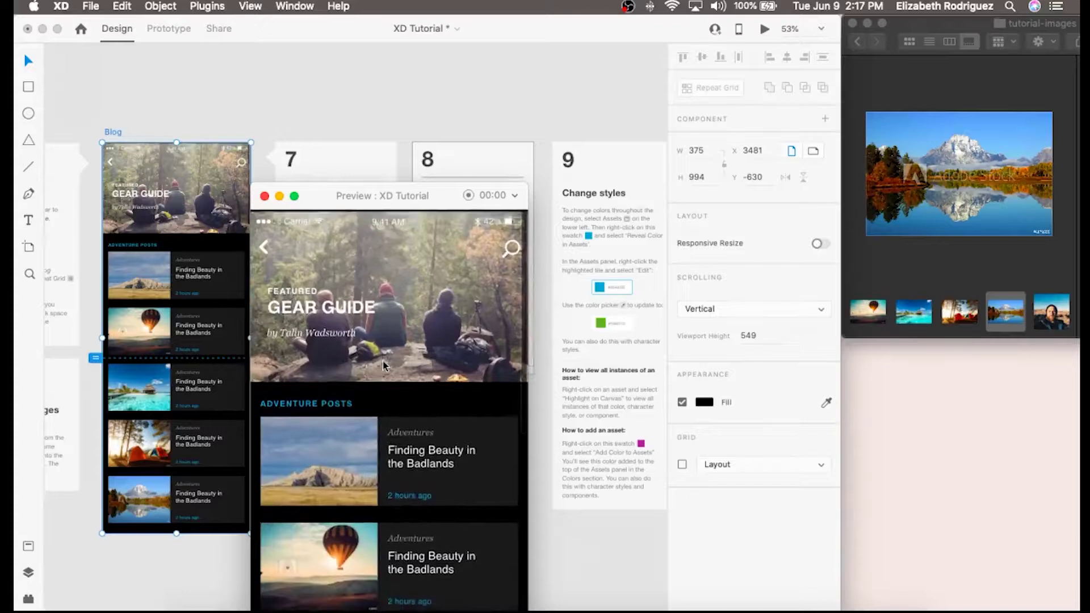
{"action": "left_click", "coordinate": [264, 196]}
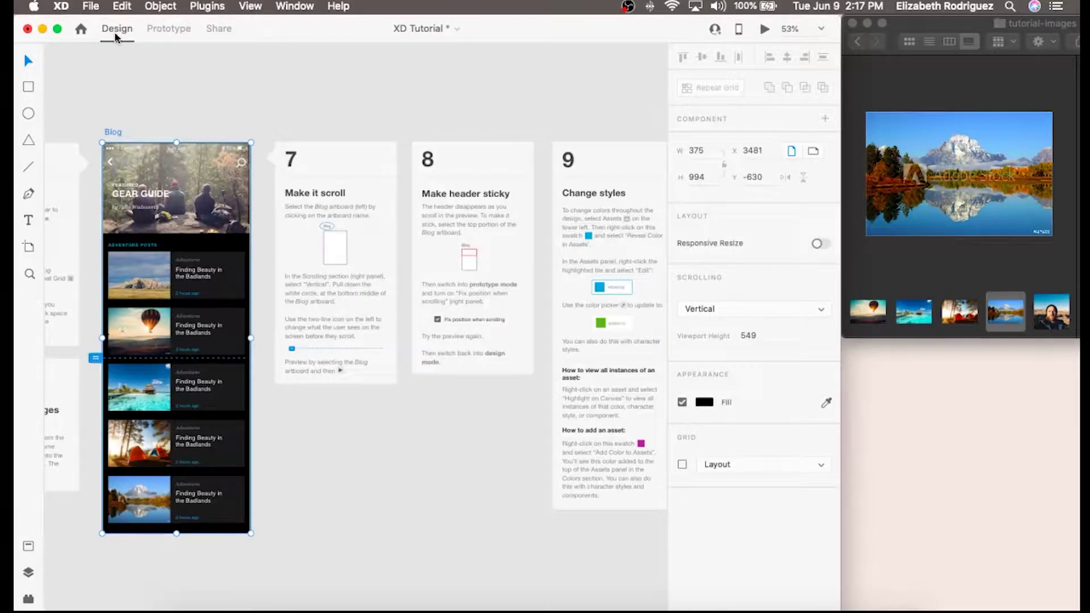
- In Prototype mode, fix the Gear Guide header's position when scrolling on the Blog artboard, then return to Design mode and open the preview
{"action": "left_click", "coordinate": [156, 146]}
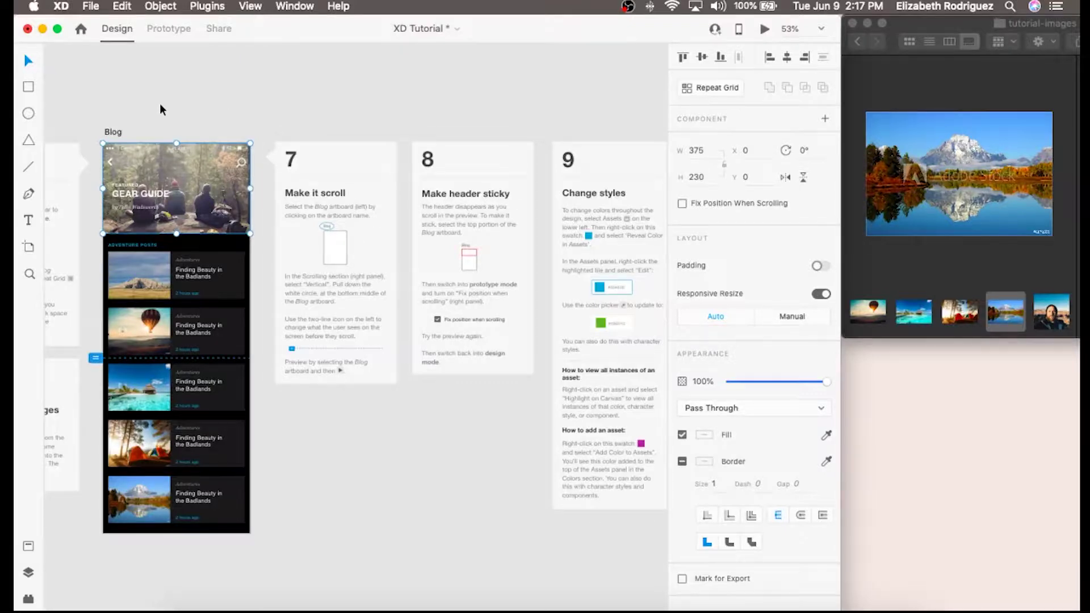
{"action": "left_click", "coordinate": [172, 28]}
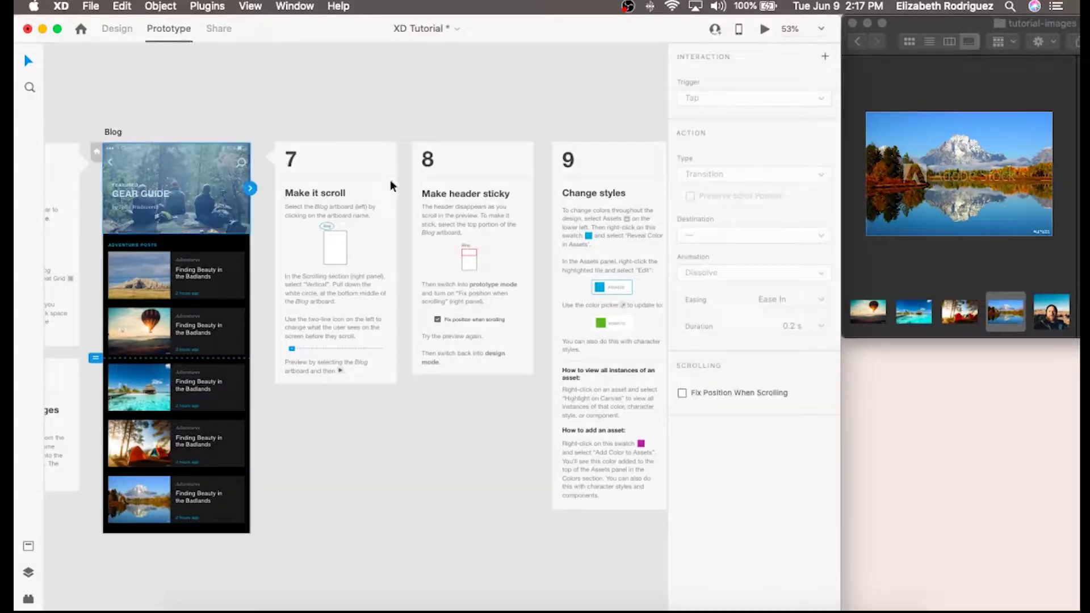
{"action": "left_click", "coordinate": [682, 393]}
{"action": "left_click", "coordinate": [111, 30]}
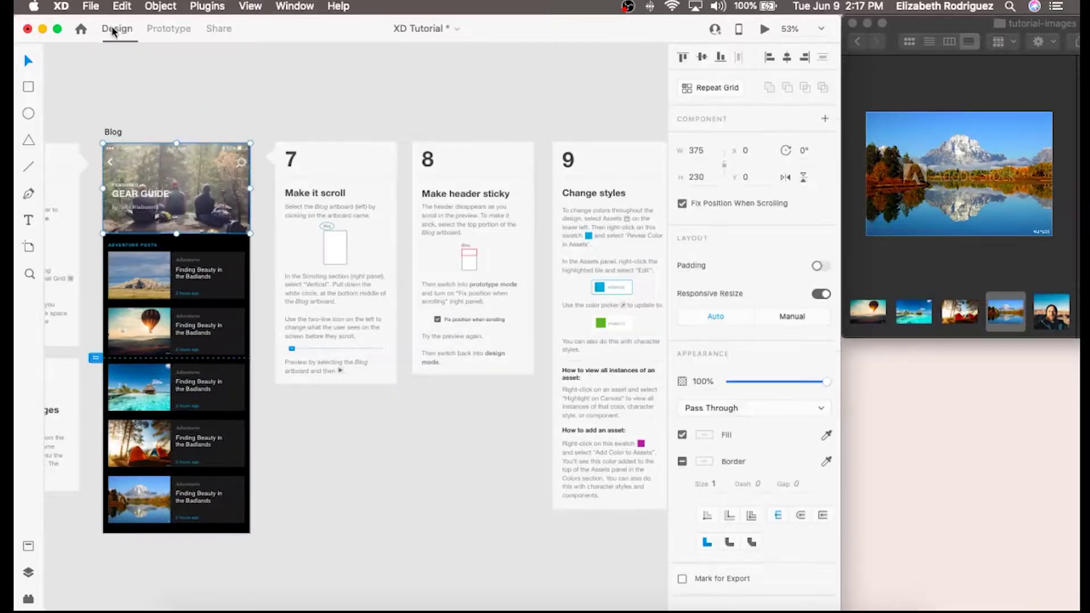
{"action": "left_click", "coordinate": [765, 31]}
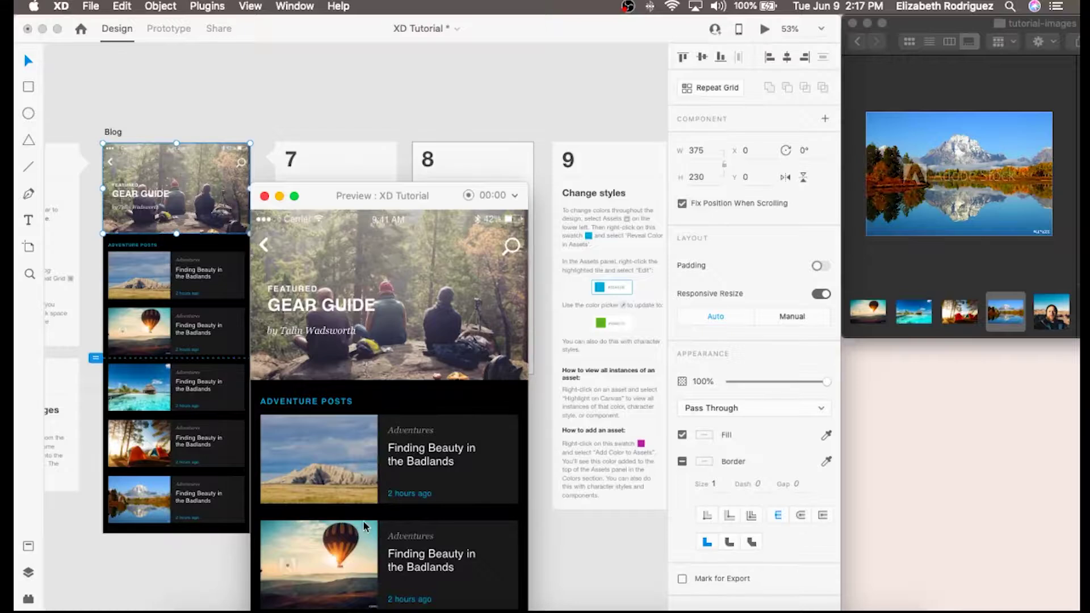
- Scroll the Blog post list in the preview to examine the sticky header, move the preview window higher, and close it
{"action": "scroll", "coordinate": [365, 527], "scroll_direction": "down", "scroll_amount": 5}
{"action": "scroll", "coordinate": [365, 526], "scroll_direction": "down", "scroll_amount": 3}
{"action": "scroll", "coordinate": [365, 527], "scroll_direction": "up", "scroll_amount": 5}
{"action": "scroll", "coordinate": [365, 527], "scroll_direction": "down", "scroll_amount": 6}
{"action": "scroll", "coordinate": [347, 413], "scroll_direction": "up", "scroll_amount": 3}
{"action": "scroll", "coordinate": [348, 413], "scroll_direction": "down", "scroll_amount": 3}
{"action": "scroll", "coordinate": [347, 412], "scroll_direction": "up", "scroll_amount": 1}
{"action": "left_click_drag", "start_coordinate": [321, 196], "coordinate": [321, 94]}
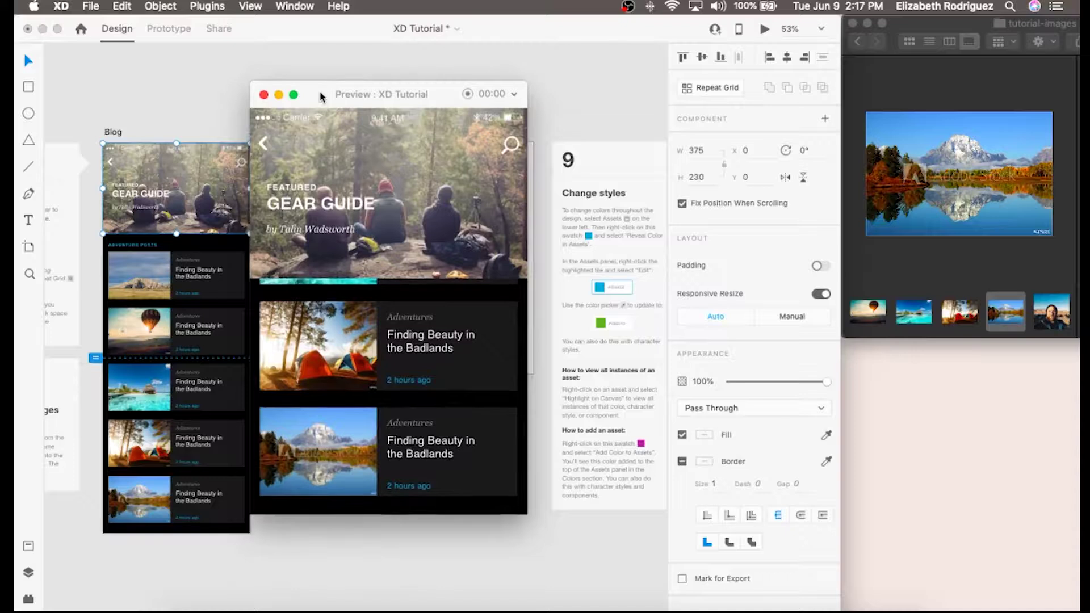
{"action": "scroll", "coordinate": [358, 369], "scroll_direction": "up", "scroll_amount": 3}
{"action": "scroll", "coordinate": [360, 374], "scroll_direction": "down", "scroll_amount": 4}
{"action": "scroll", "coordinate": [361, 375], "scroll_direction": "up", "scroll_amount": 3}
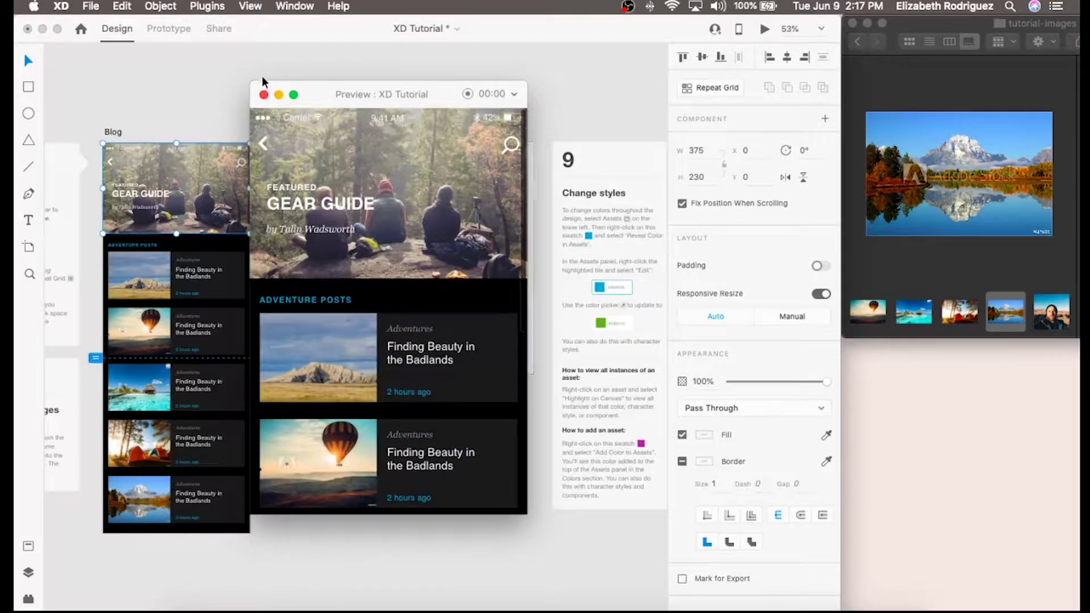
{"action": "left_click", "coordinate": [263, 94]}
- Show the document's assets and reveal the color of the blue swatch from tutorial step 9, Change styles, among them
{"action": "scroll", "coordinate": [492, 284], "scroll_direction": "right", "scroll_amount": 10}
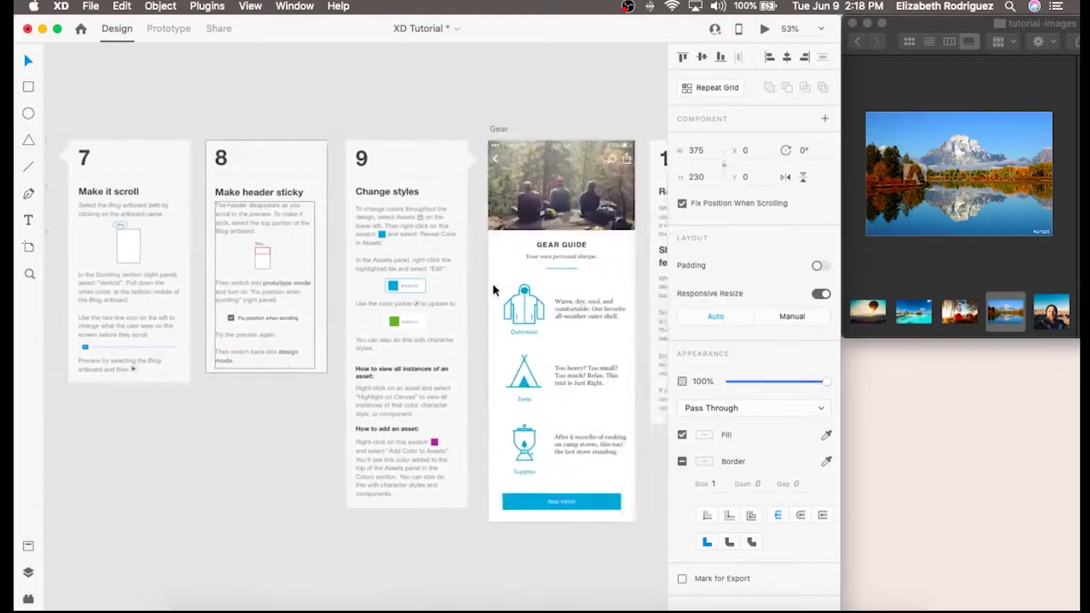
{"action": "scroll", "coordinate": [493, 284], "scroll_direction": "up", "scroll_amount": 5}
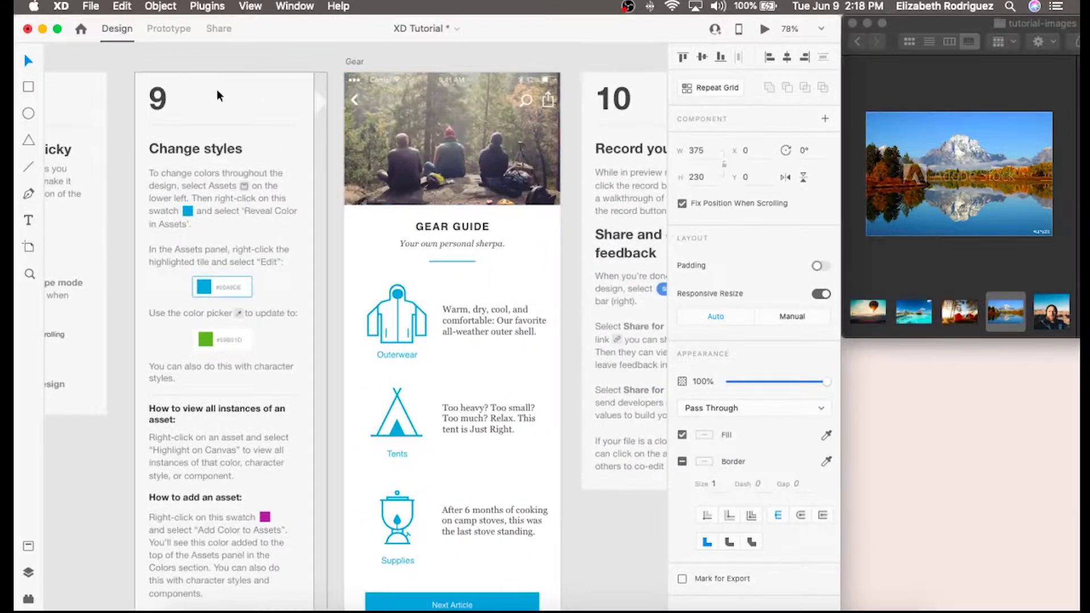
{"action": "right_click", "coordinate": [189, 209]}
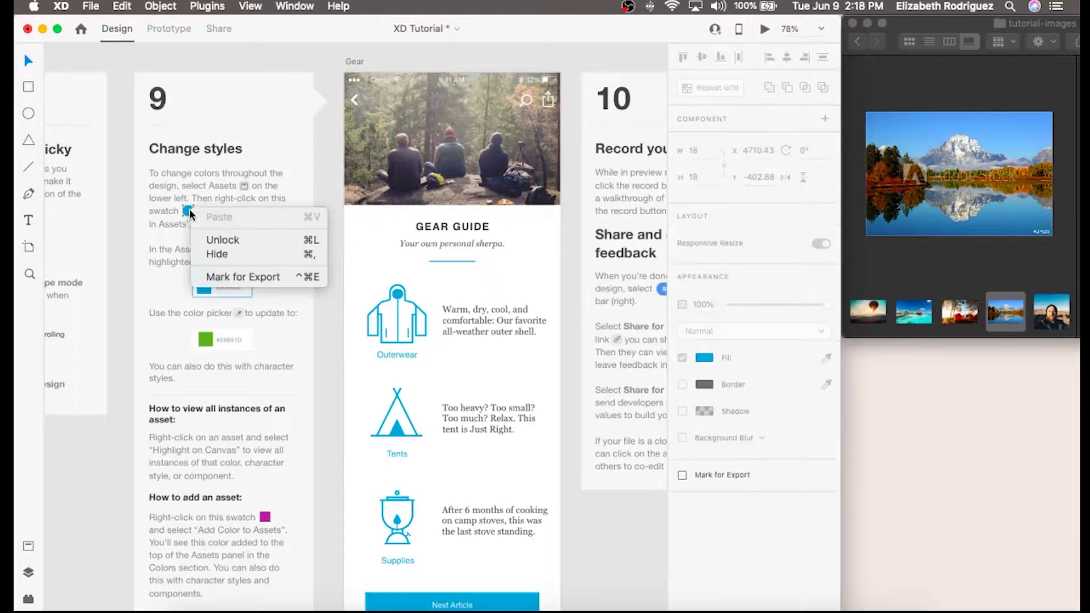
{"action": "left_click", "coordinate": [152, 227]}
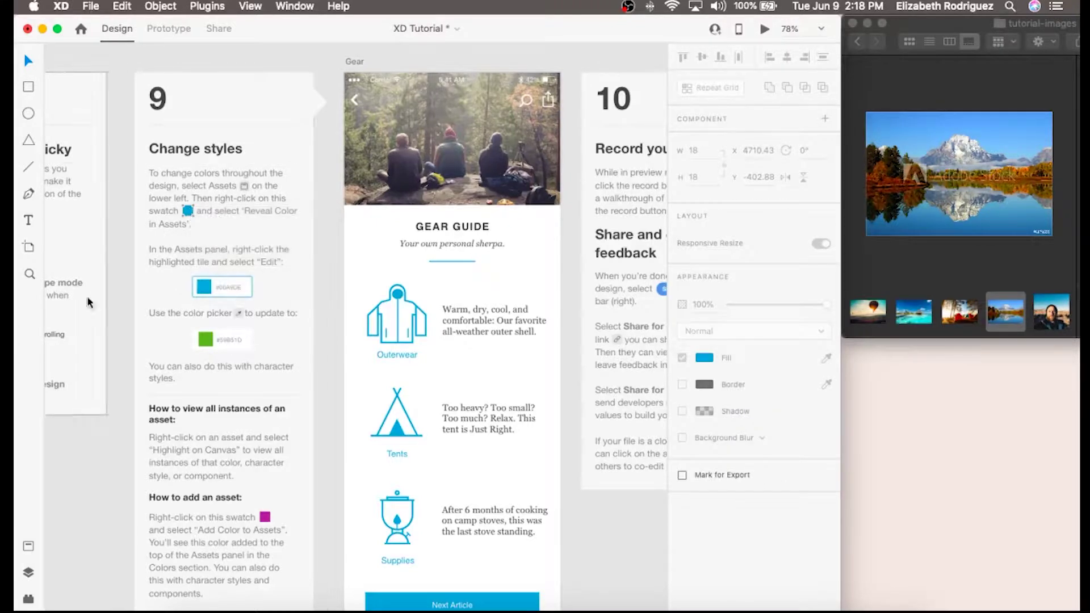
{"action": "left_click", "coordinate": [29, 547]}
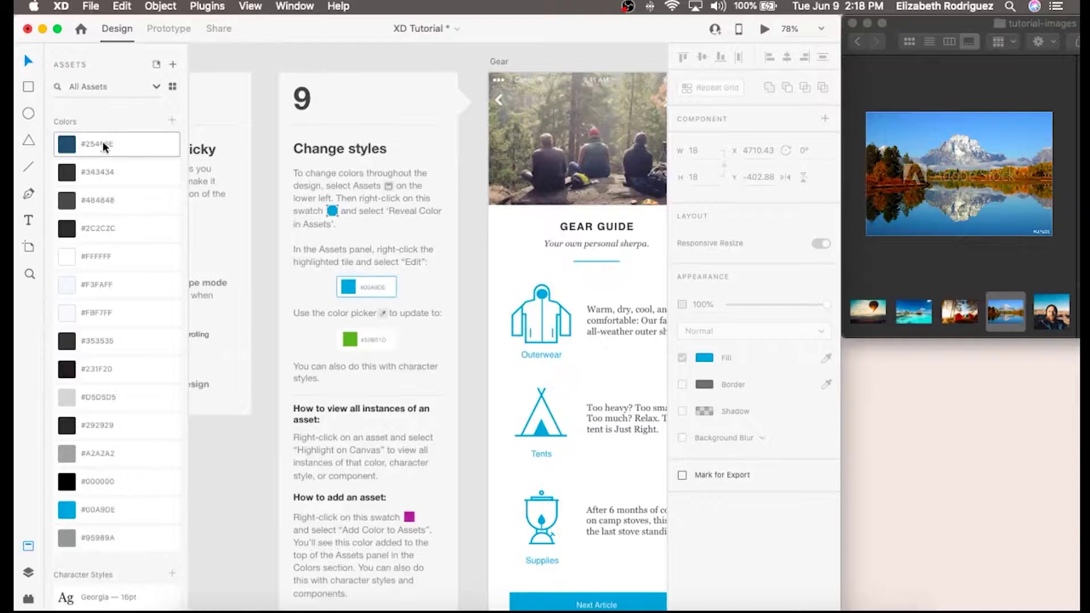
{"action": "scroll", "coordinate": [131, 334], "scroll_direction": "down", "scroll_amount": 10}
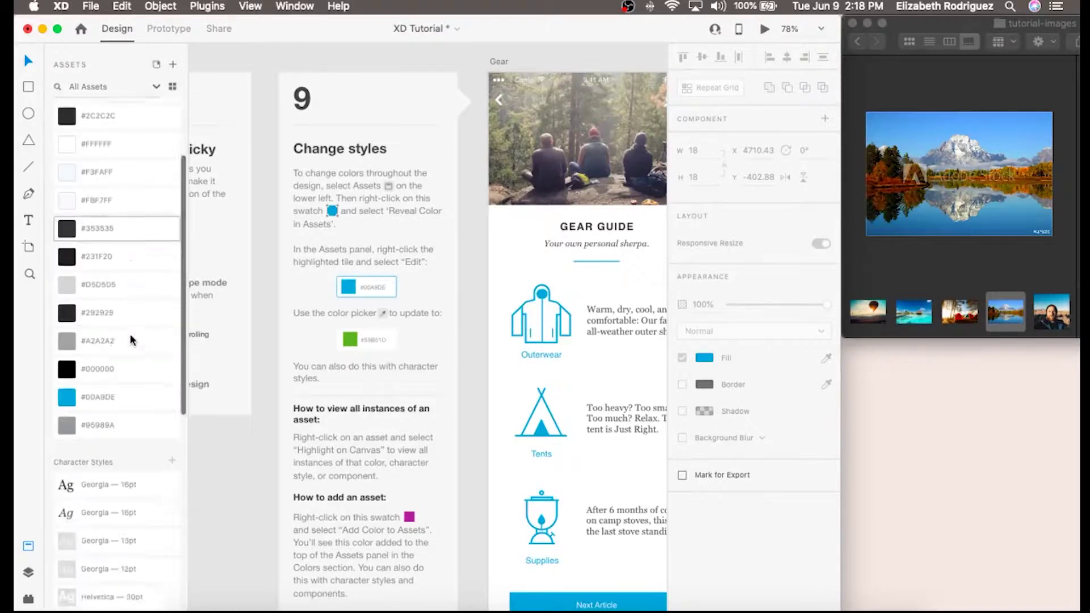
{"action": "scroll", "coordinate": [130, 333], "scroll_direction": "up", "scroll_amount": 10}
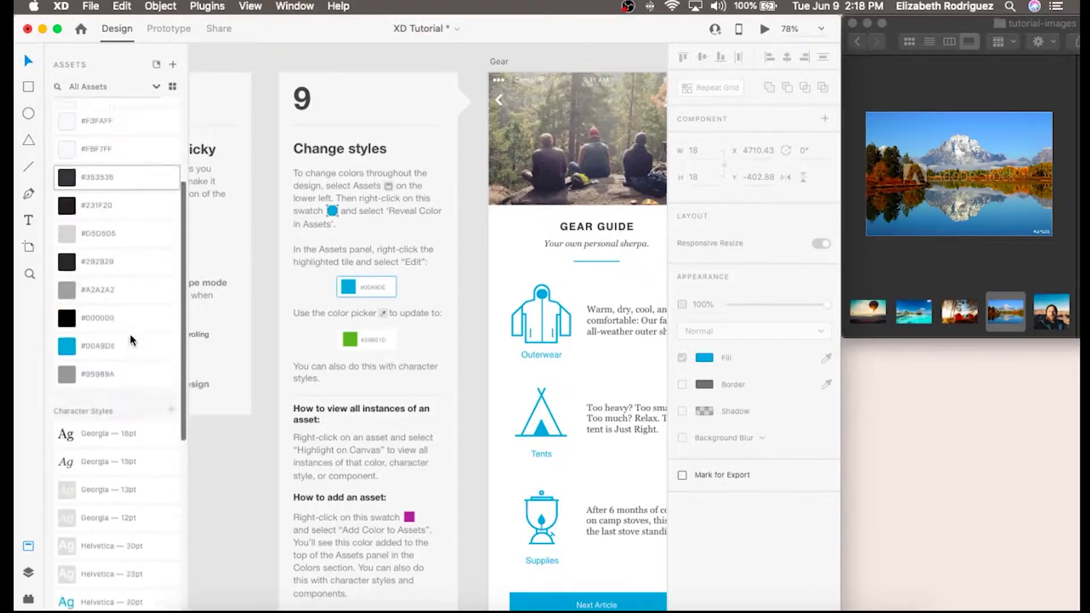
{"action": "right_click", "coordinate": [333, 212]}
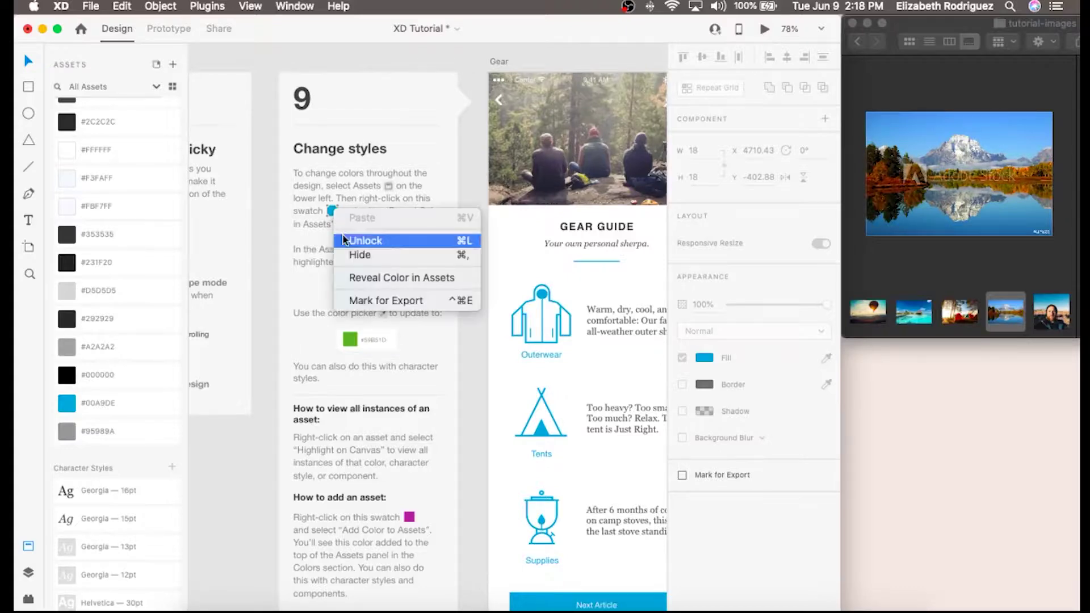
{"action": "left_click", "coordinate": [360, 281]}
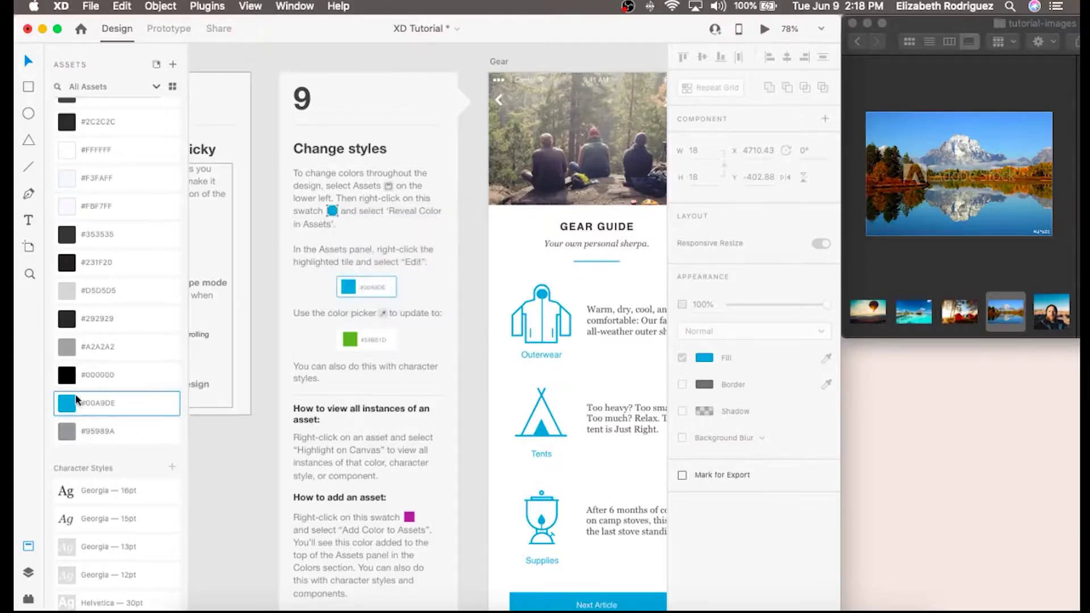
- Edit the blue #00A9DE color asset to green #59B51D by sampling the green swatch in the Change styles instructions
{"action": "right_click", "coordinate": [103, 405]}
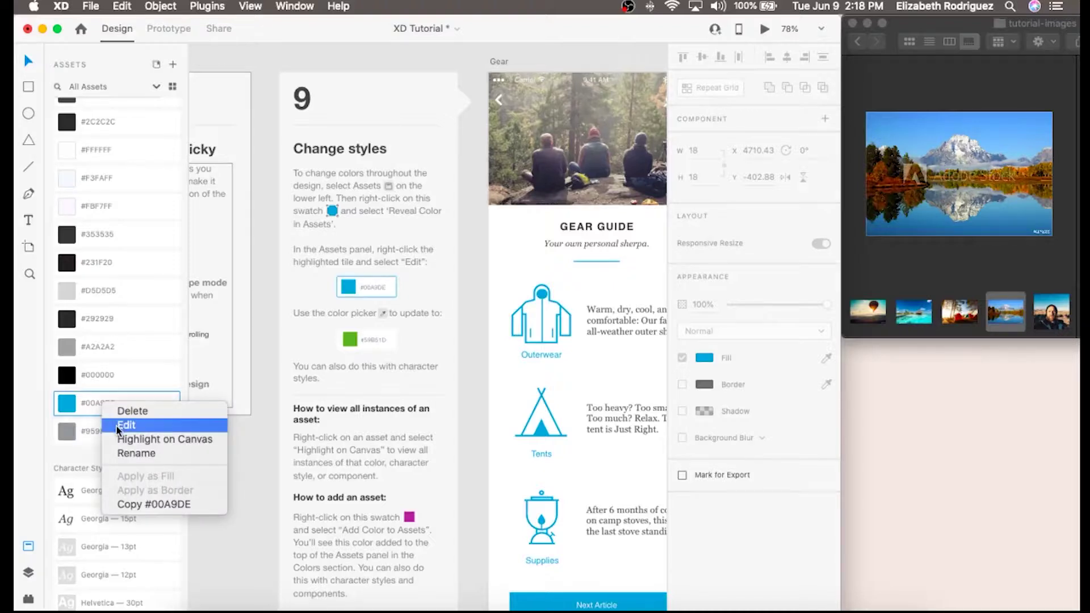
{"action": "left_click", "coordinate": [116, 424]}
{"action": "left_click", "coordinate": [245, 475]}
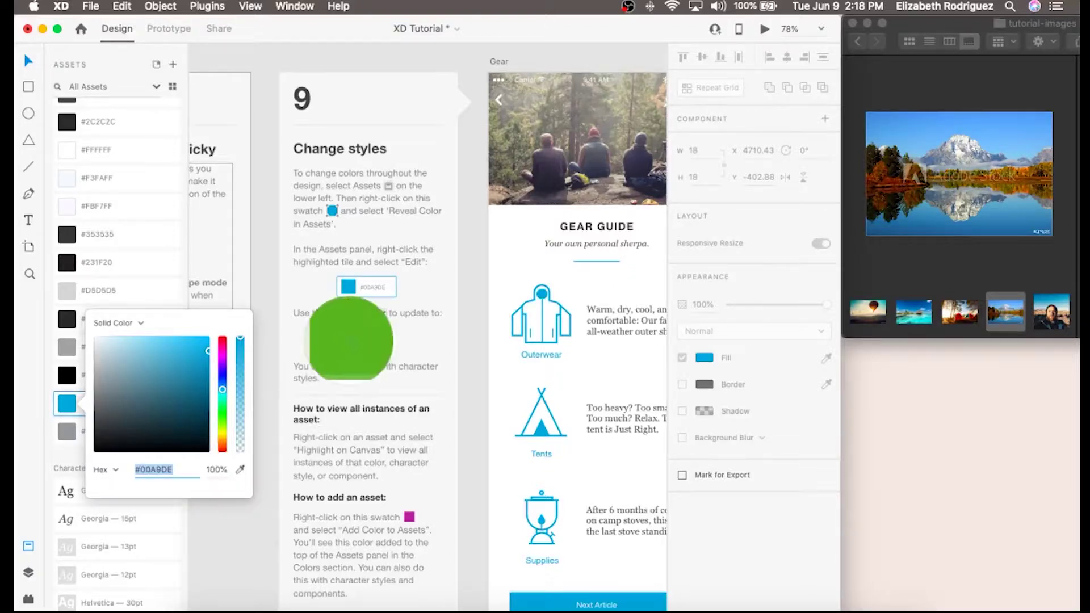
{"action": "left_click", "coordinate": [350, 341]}
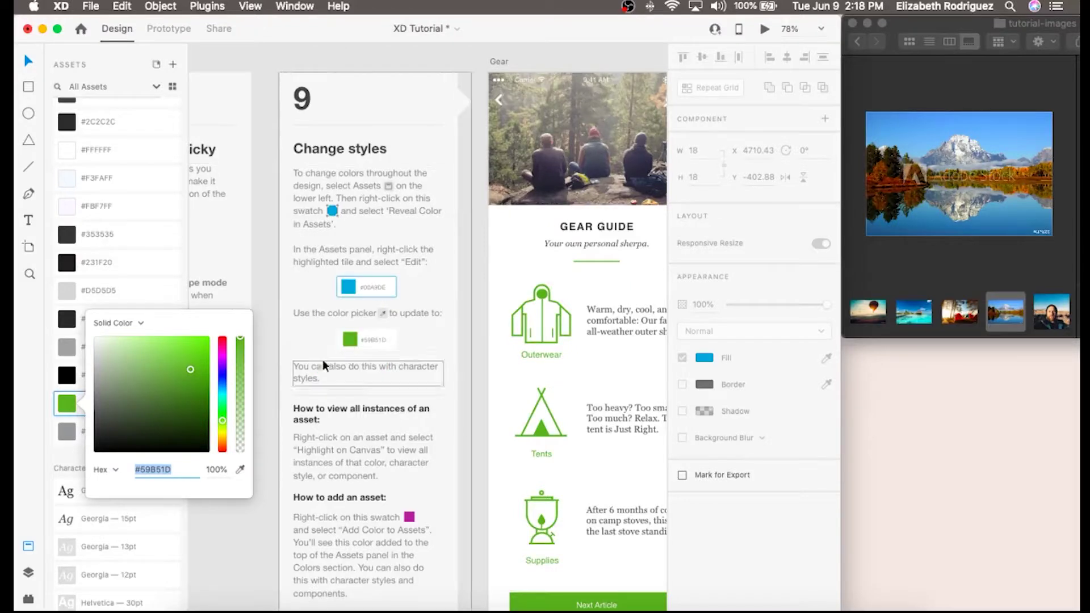
{"action": "left_click", "coordinate": [265, 303]}
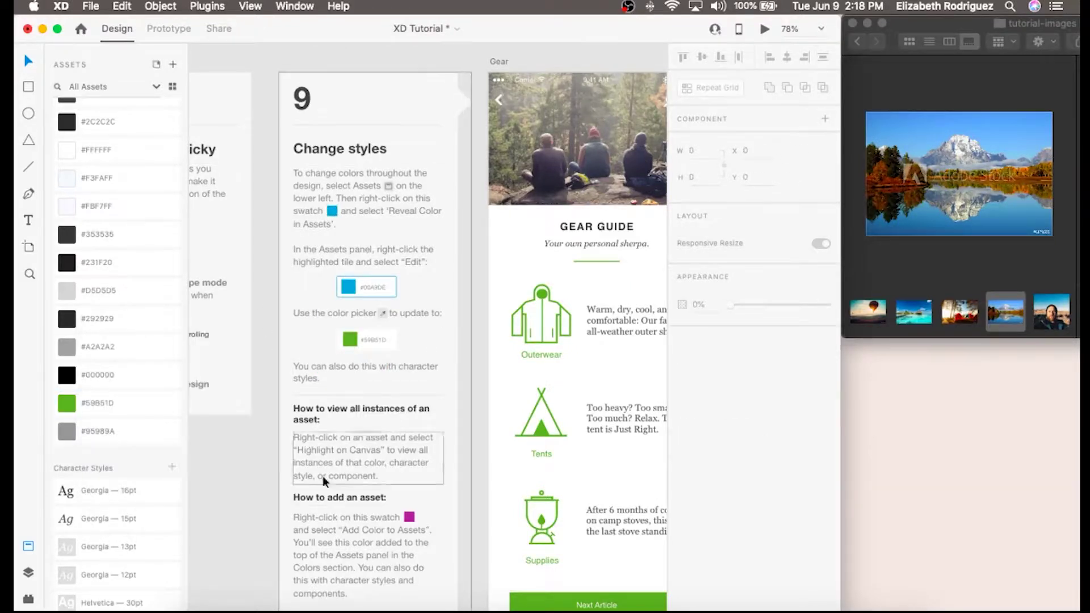
- Highlight all instances of the green #59B51D color asset on the canvas
{"action": "scroll", "coordinate": [339, 502], "scroll_direction": "down", "scroll_amount": 4}
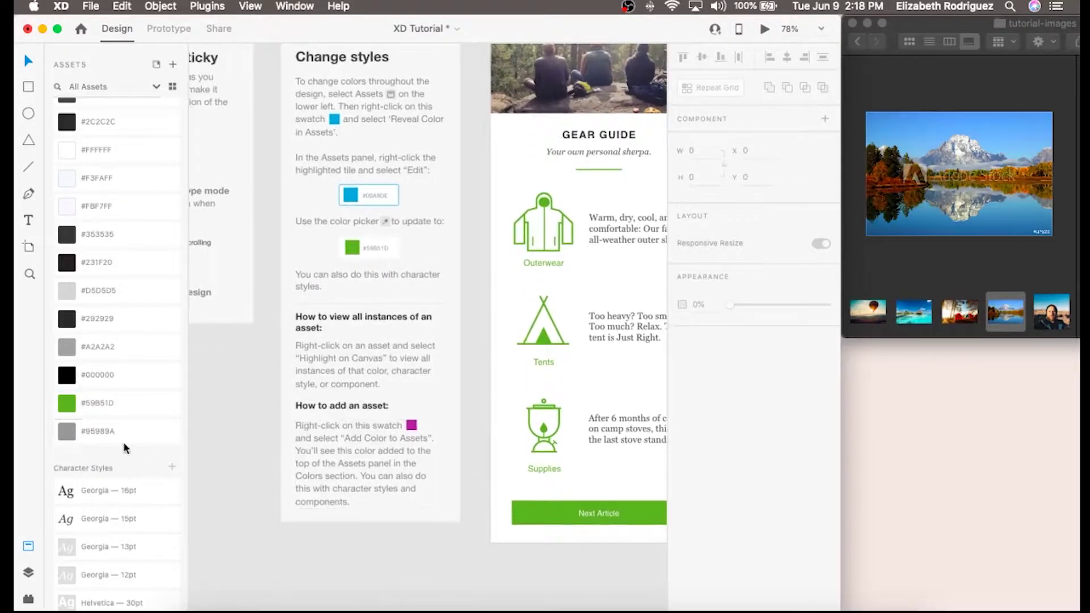
{"action": "right_click", "coordinate": [128, 407]}
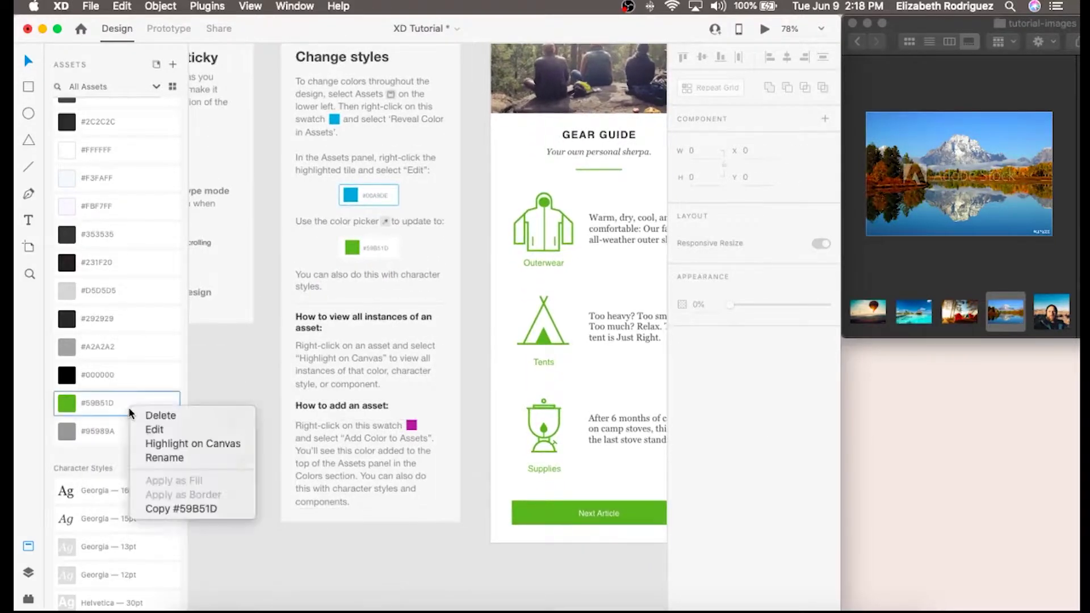
{"action": "left_click", "coordinate": [157, 445]}
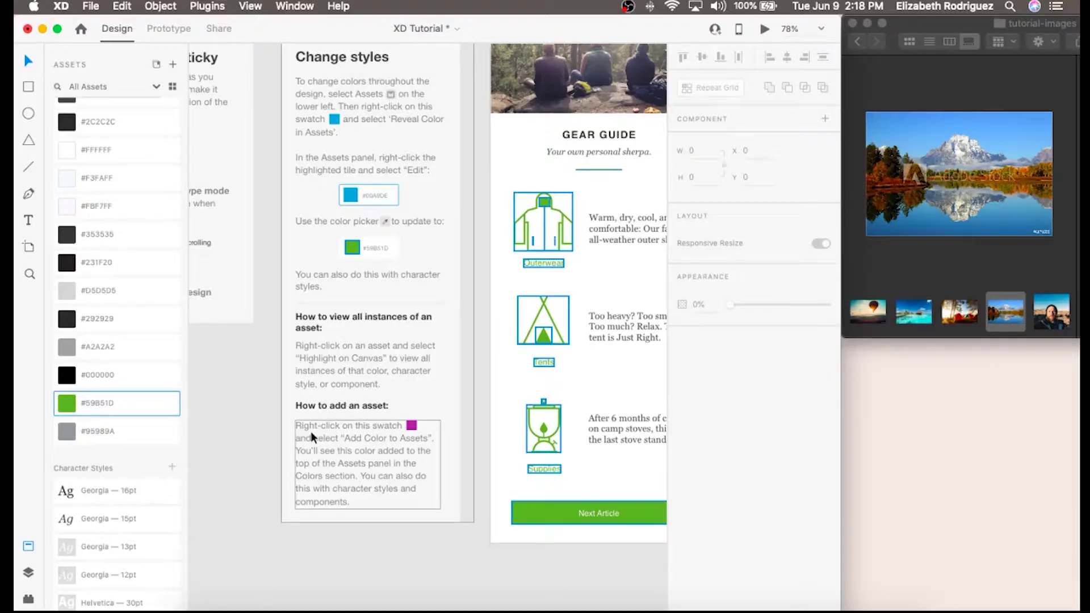
- Add the color of the magenta swatch in the How to add an asset instructions to the assets
{"action": "right_click", "coordinate": [410, 426]}
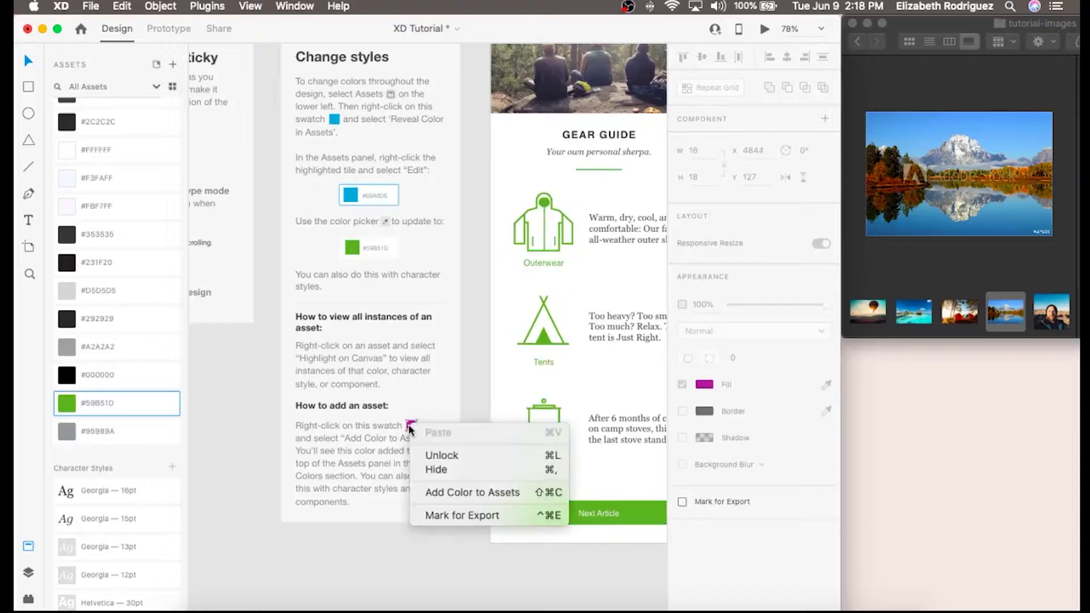
{"action": "left_click", "coordinate": [441, 492]}
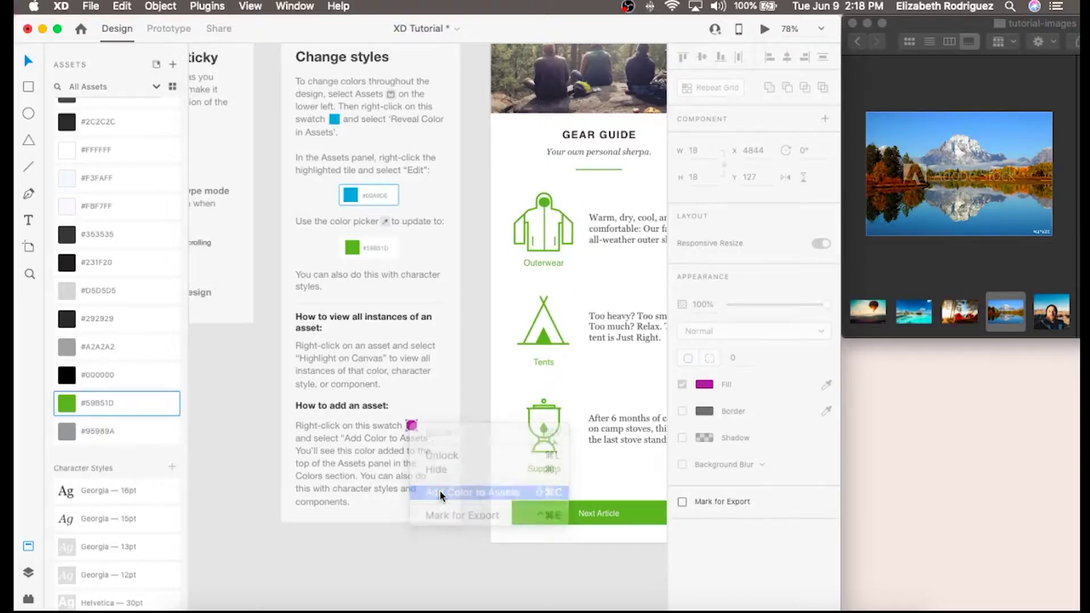
{"action": "scroll", "coordinate": [103, 241], "scroll_direction": "up", "scroll_amount": 2}
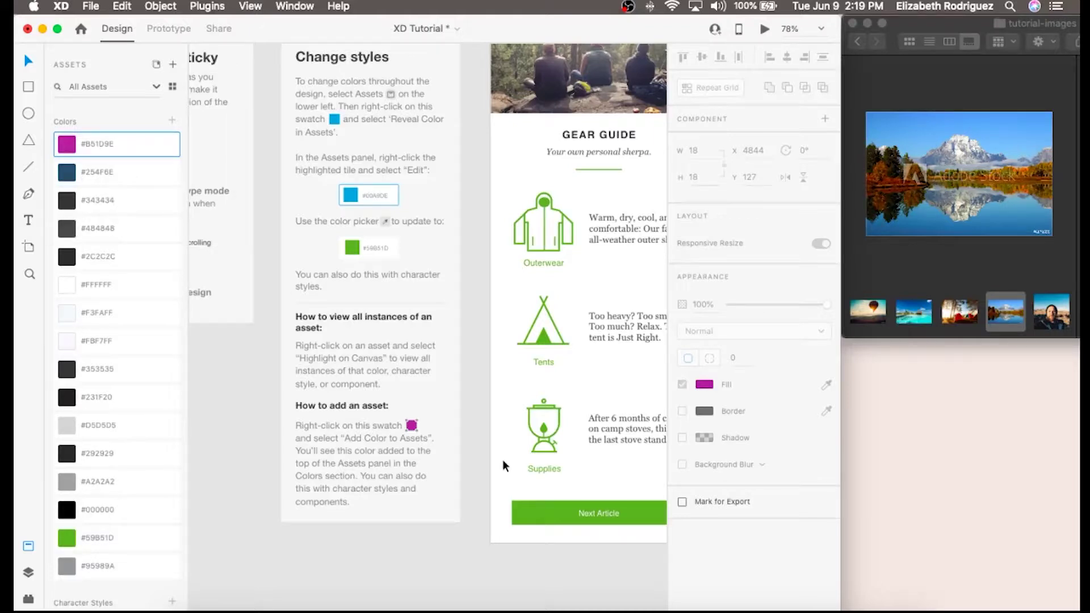
- Go to tutorial step 10, preview the Campvibes home screen, scroll through it to examine the changed color, and close the preview
{"action": "scroll", "coordinate": [503, 463], "scroll_direction": "right", "scroll_amount": 10}
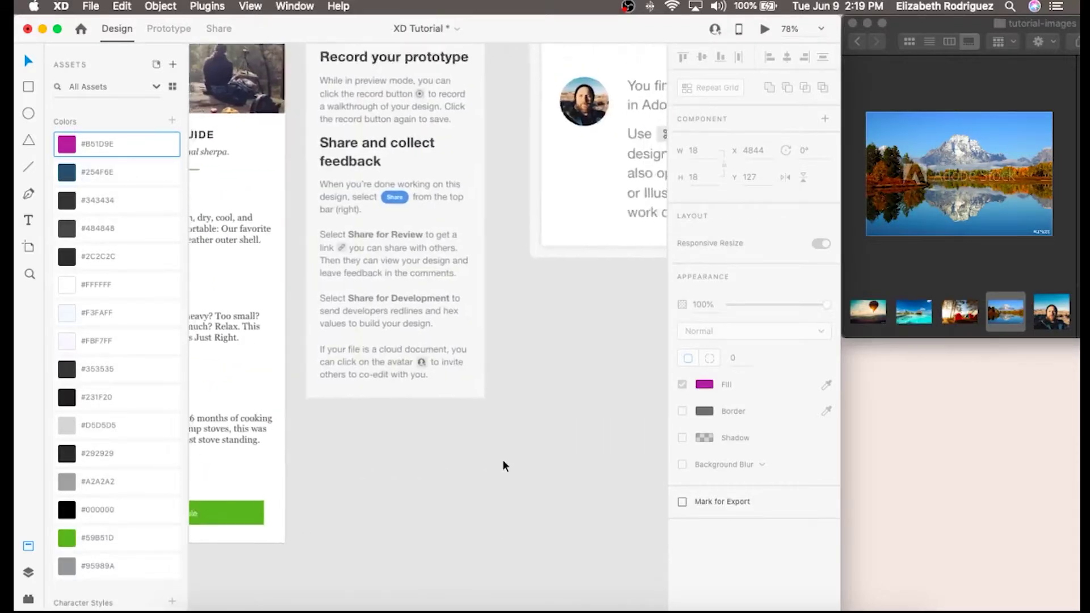
{"action": "scroll", "coordinate": [502, 465], "scroll_direction": "right", "scroll_amount": 2}
{"action": "scroll", "coordinate": [503, 464], "scroll_direction": "down", "scroll_amount": 3}
{"action": "scroll", "coordinate": [503, 465], "scroll_direction": "left", "scroll_amount": 3}
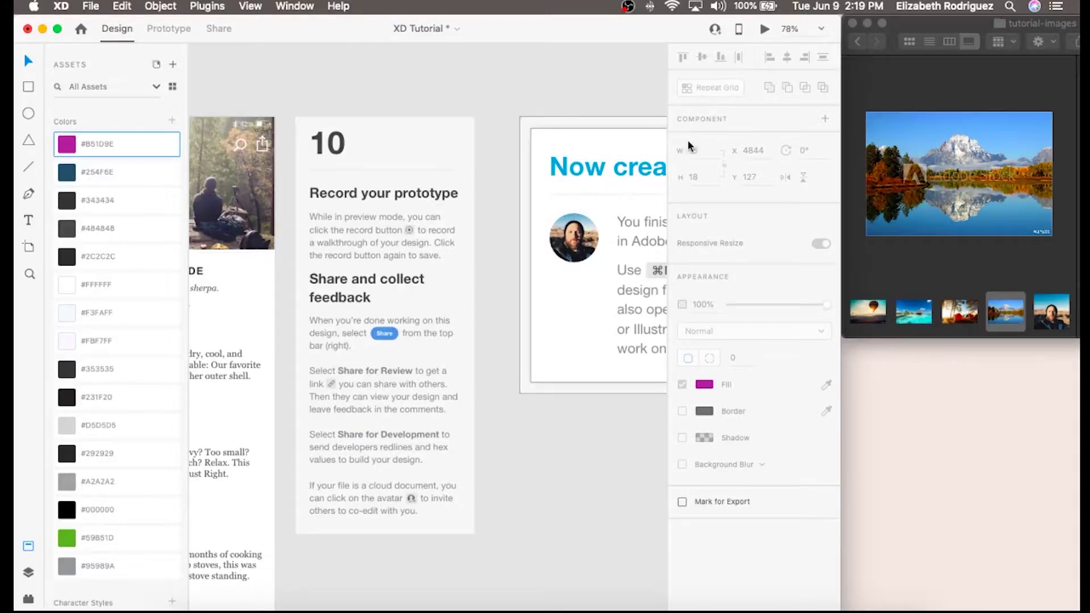
{"action": "left_click", "coordinate": [766, 32]}
{"action": "scroll", "coordinate": [443, 273], "scroll_direction": "down", "scroll_amount": 5}
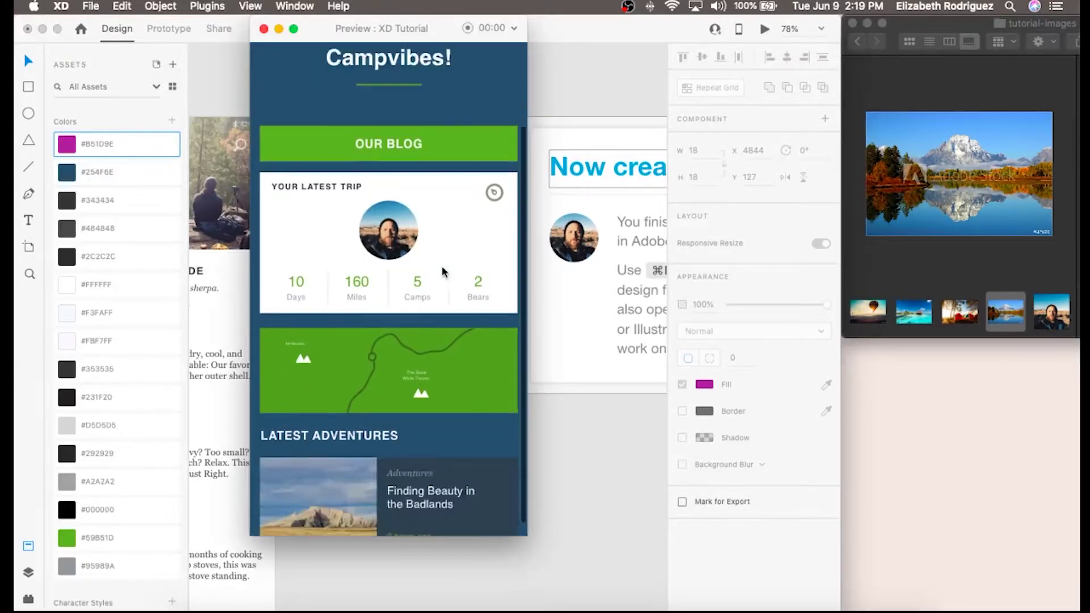
{"action": "scroll", "coordinate": [443, 272], "scroll_direction": "up", "scroll_amount": 5}
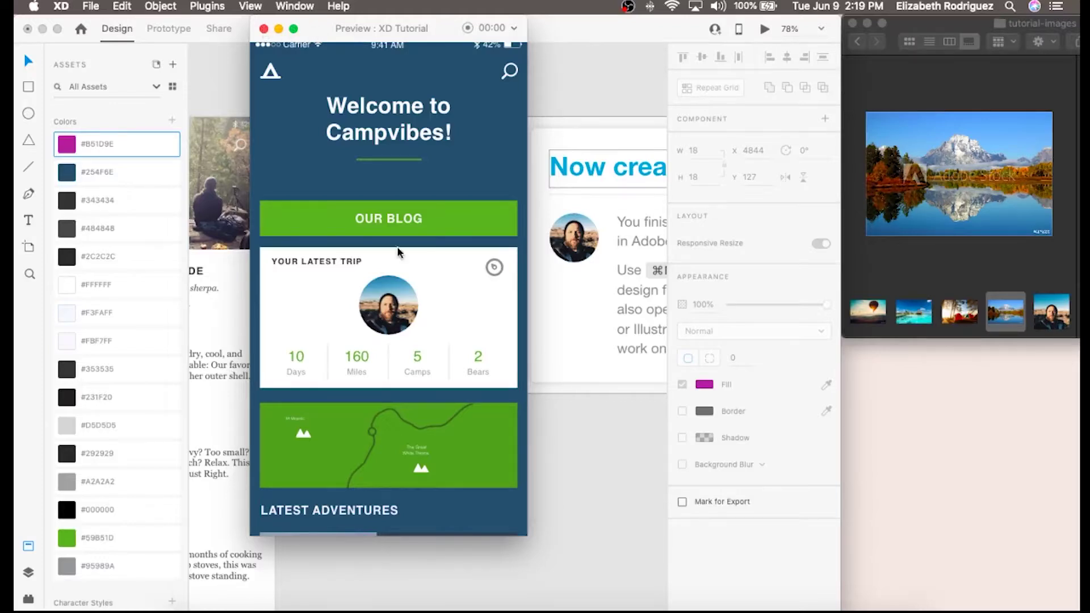
{"action": "scroll", "coordinate": [397, 253], "scroll_direction": "down", "scroll_amount": 3}
{"action": "scroll", "coordinate": [397, 253], "scroll_direction": "up", "scroll_amount": 3}
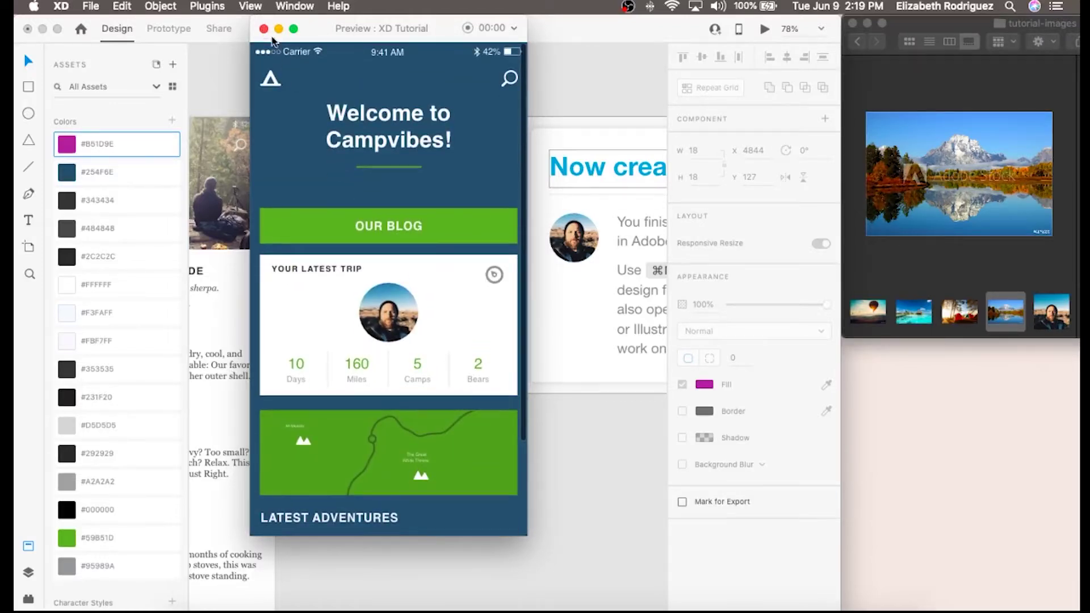
{"action": "left_click", "coordinate": [263, 28]}
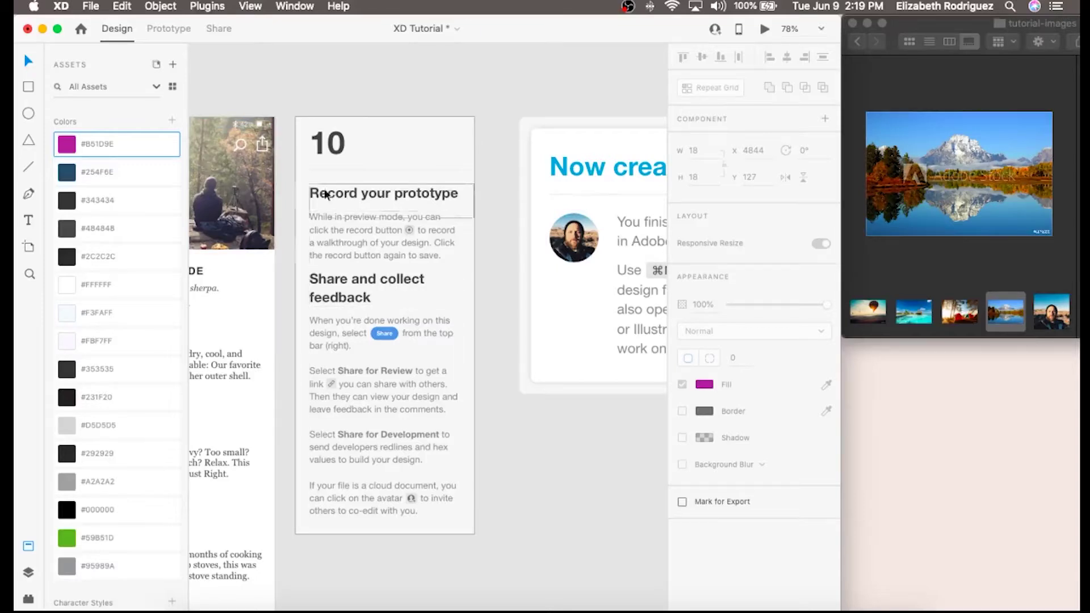
- Switch to Share mode and examine the link access choices and the option to invite people, leaving the settings as they are
{"action": "left_click", "coordinate": [217, 28]}
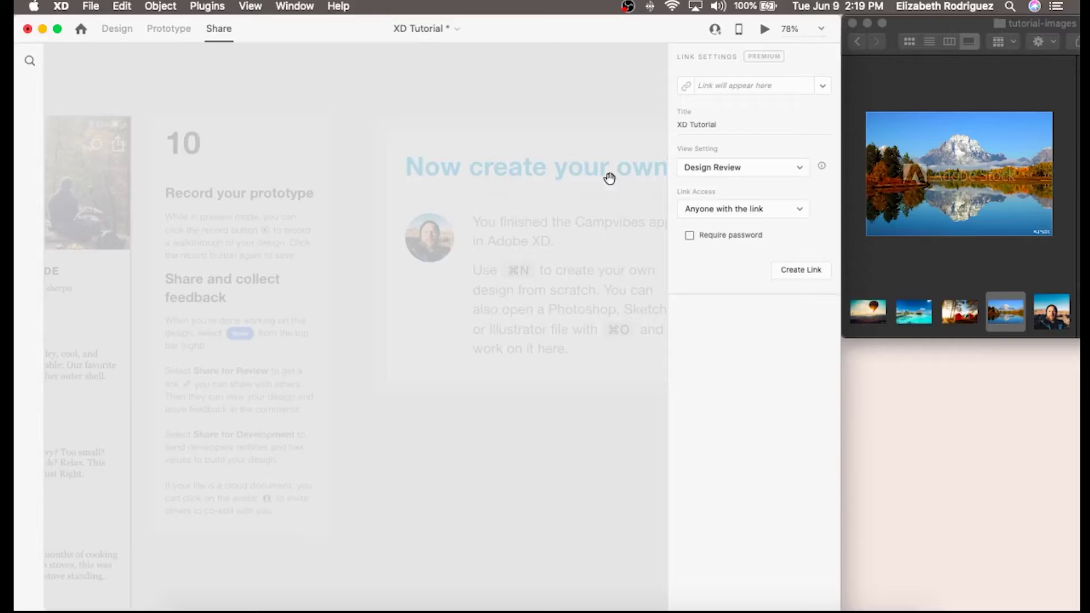
{"action": "left_click", "coordinate": [800, 211]}
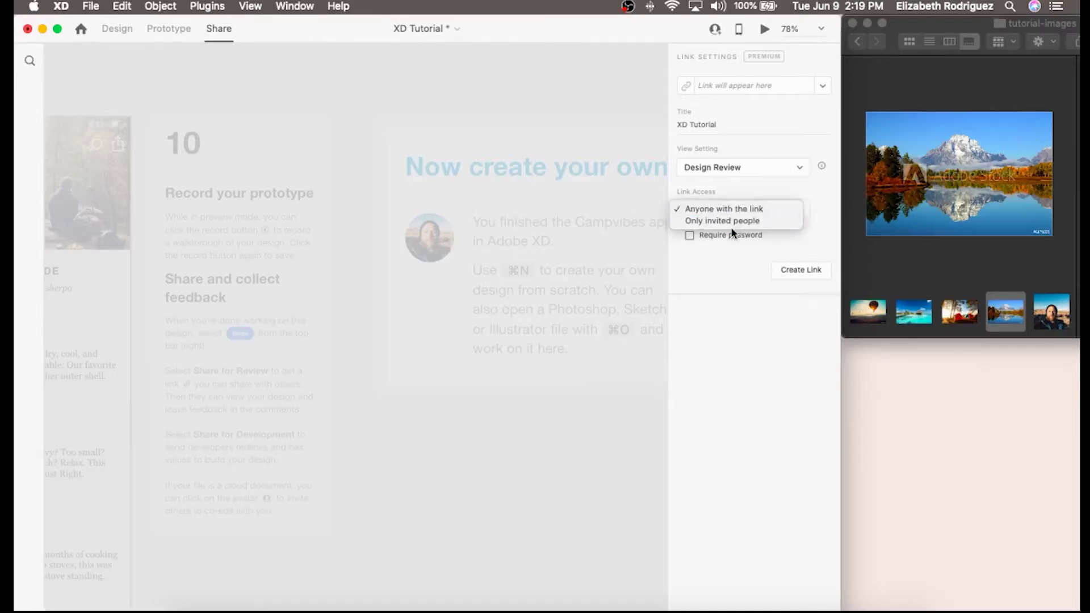
{"action": "left_click", "coordinate": [731, 286]}
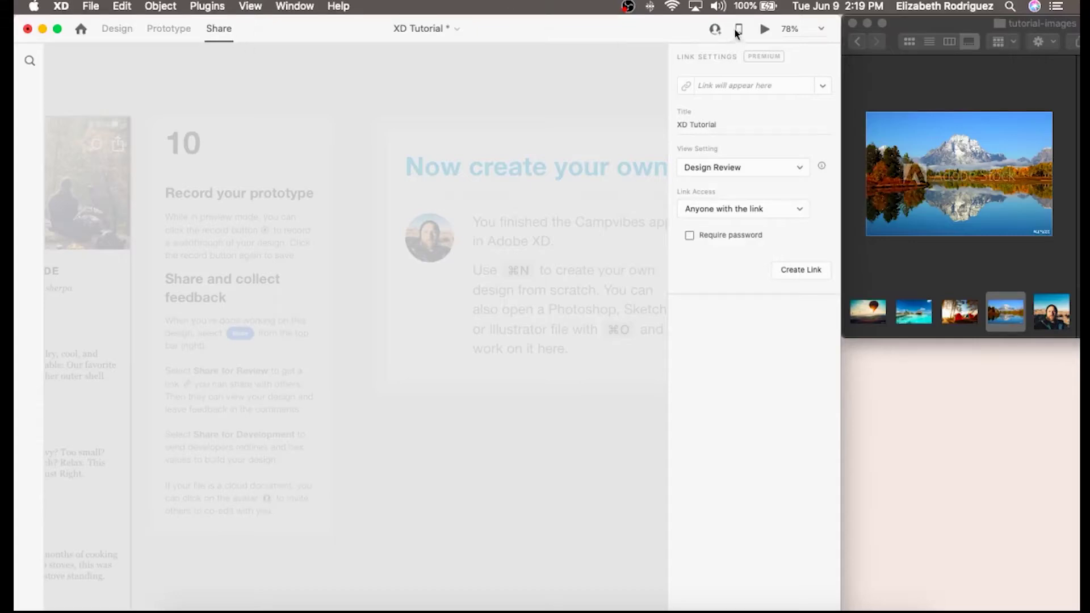
{"action": "left_click", "coordinate": [716, 30]}
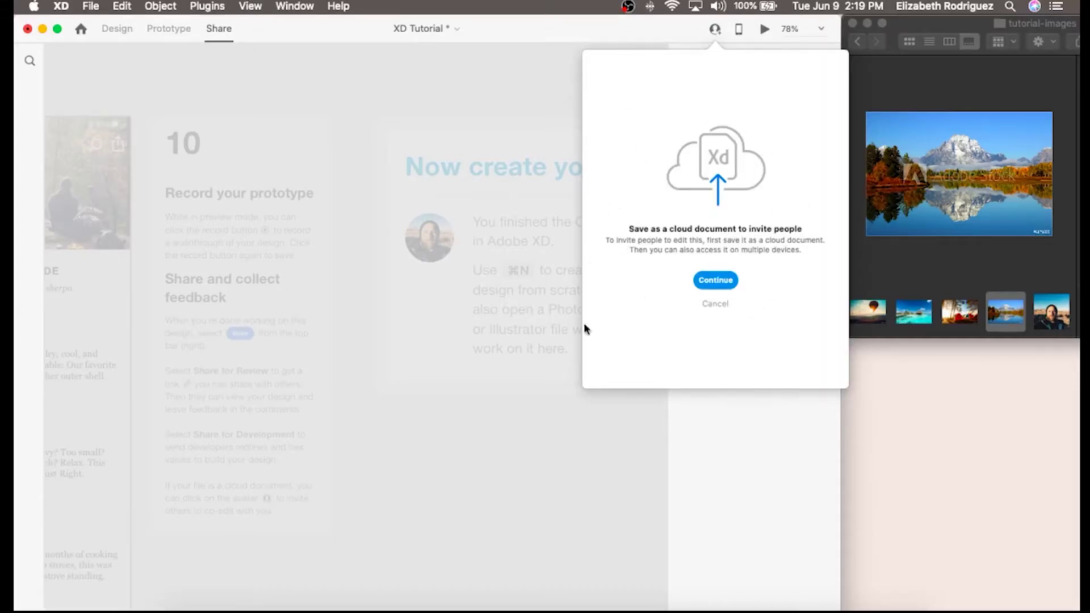
{"action": "left_click", "coordinate": [410, 187]}
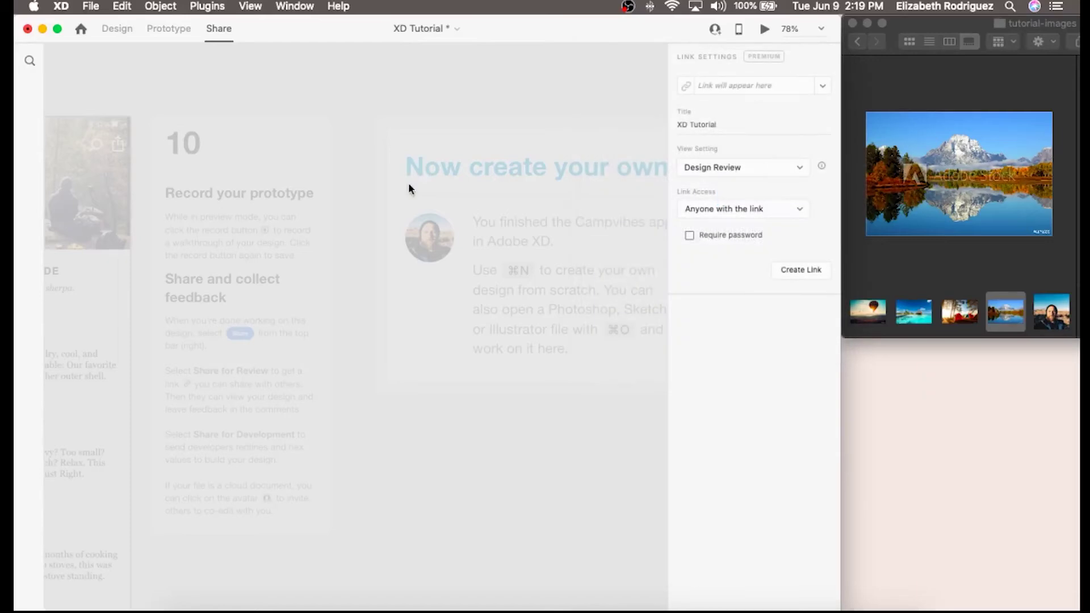
- Switch to Prototype mode and examine the closing Now create your own card and an overview of all the tutorial artboards
{"action": "left_click", "coordinate": [168, 28]}
{"action": "scroll", "coordinate": [510, 286], "scroll_direction": "right", "scroll_amount": 5}
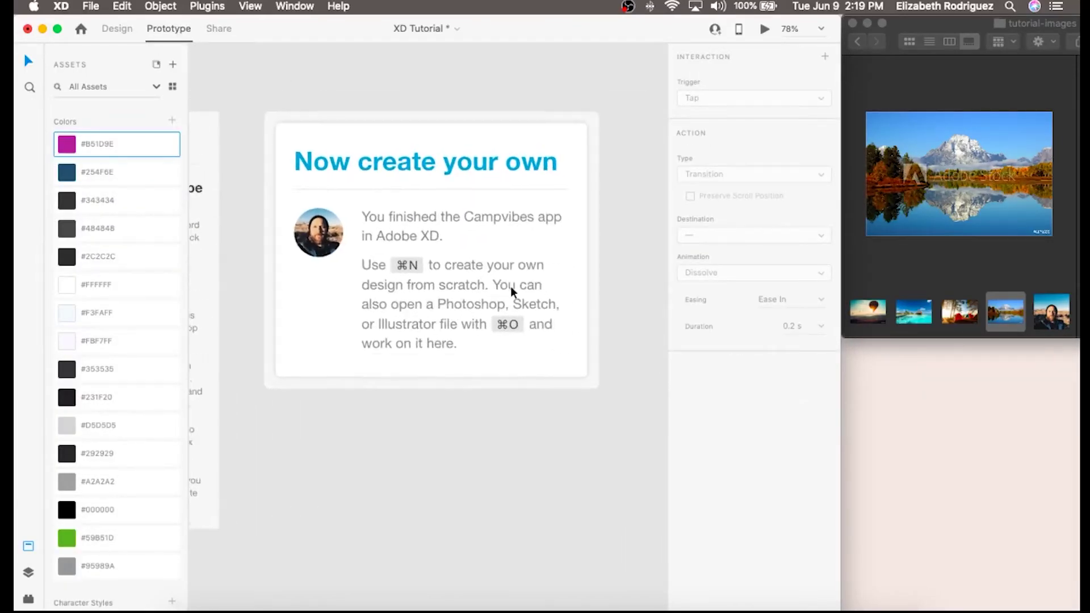
{"action": "scroll", "coordinate": [511, 287], "scroll_direction": "down", "scroll_amount": 10}
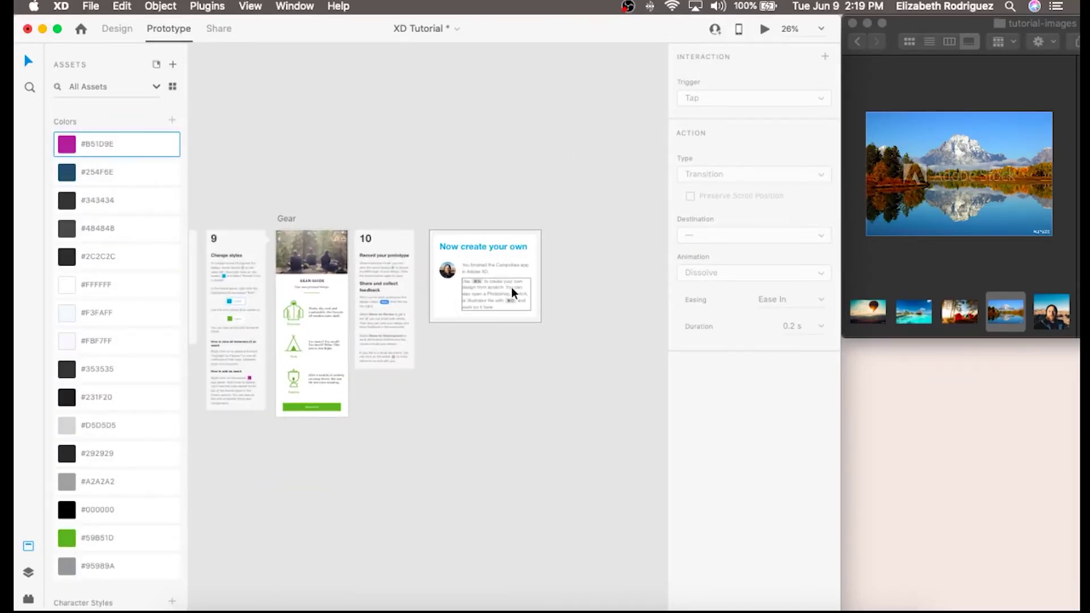
{"action": "scroll", "coordinate": [512, 287], "scroll_direction": "down", "scroll_amount": 5}
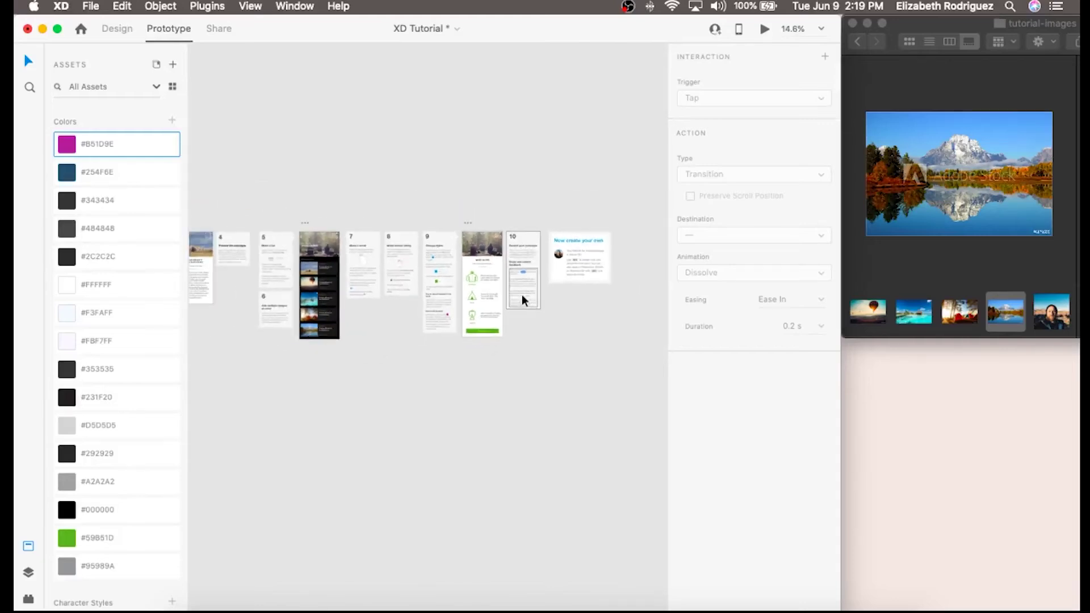
{"action": "scroll", "coordinate": [522, 297], "scroll_direction": "down", "scroll_amount": 4}
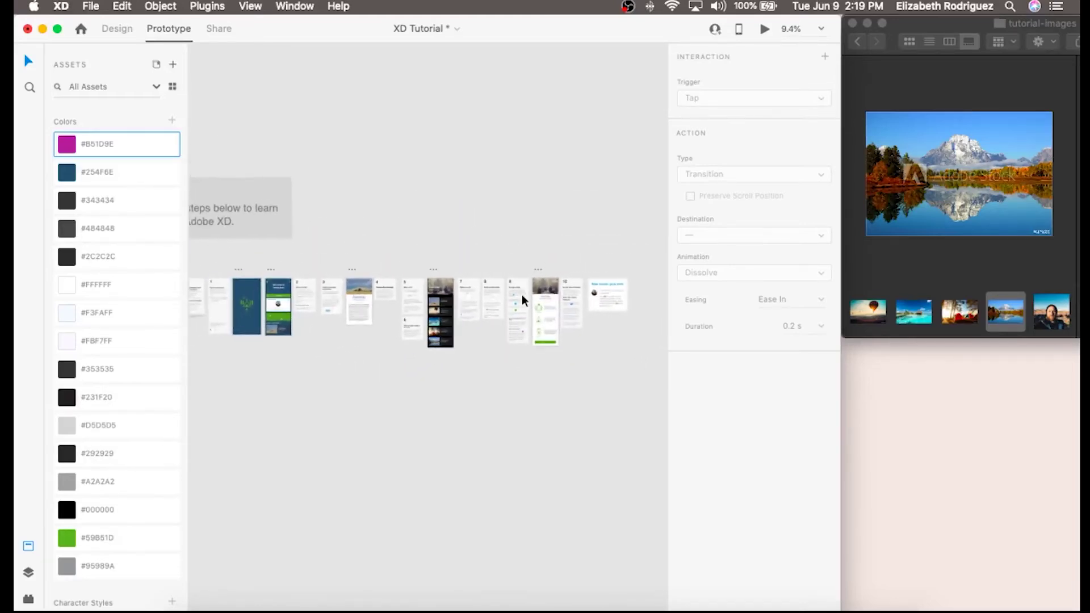
{"action": "scroll", "coordinate": [523, 296], "scroll_direction": "down", "scroll_amount": 3}
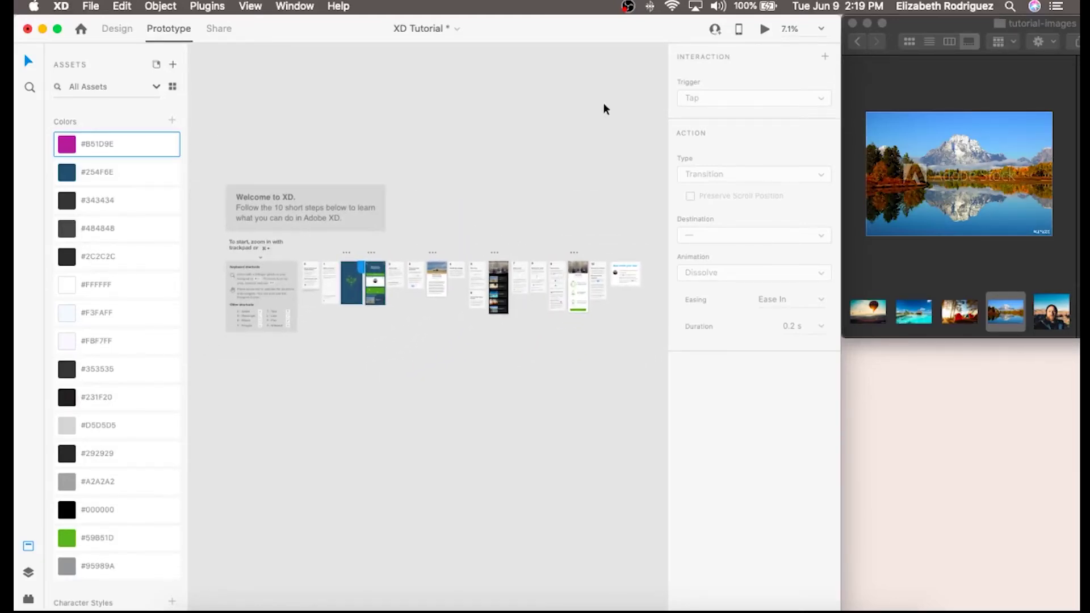